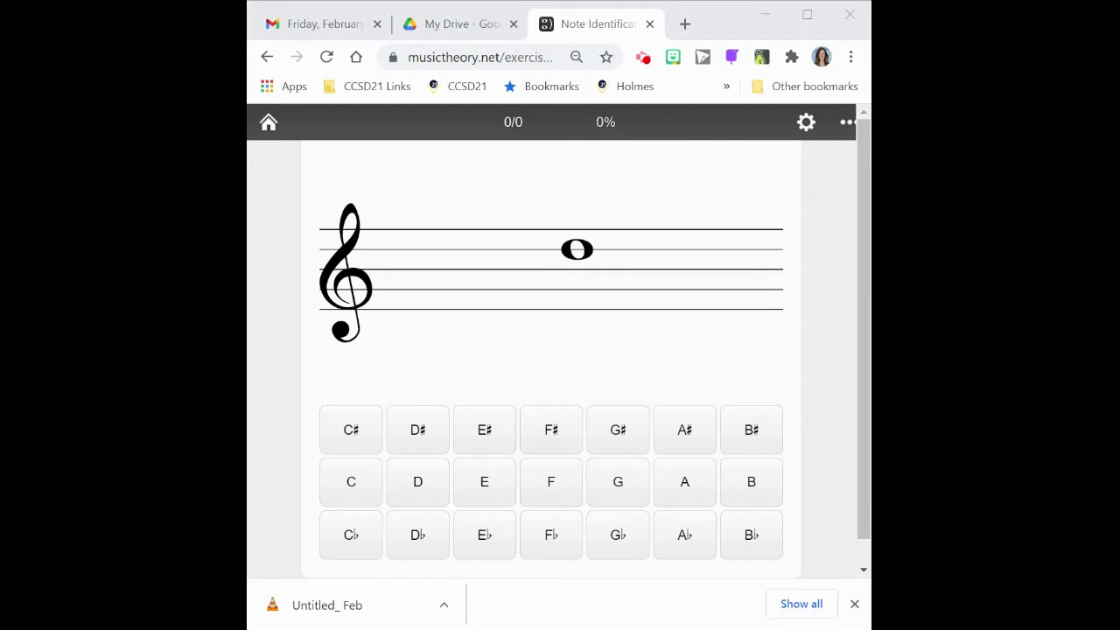
Replace the treble clef with the alto clef in the exercise's Clefs settings.
left_click(806, 126)
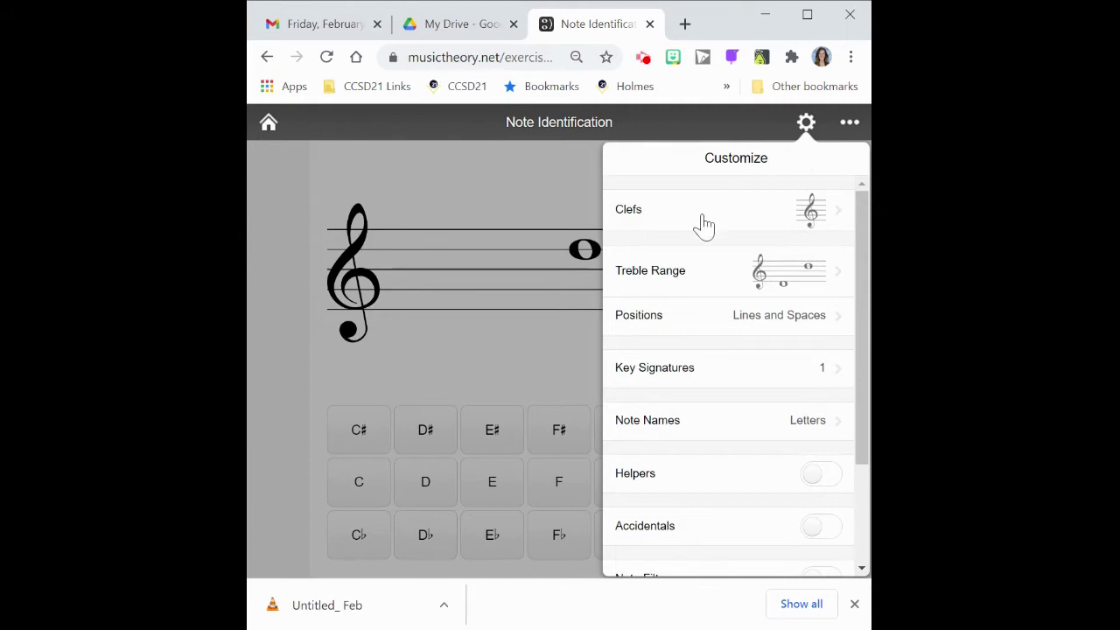
left_click(650, 224)
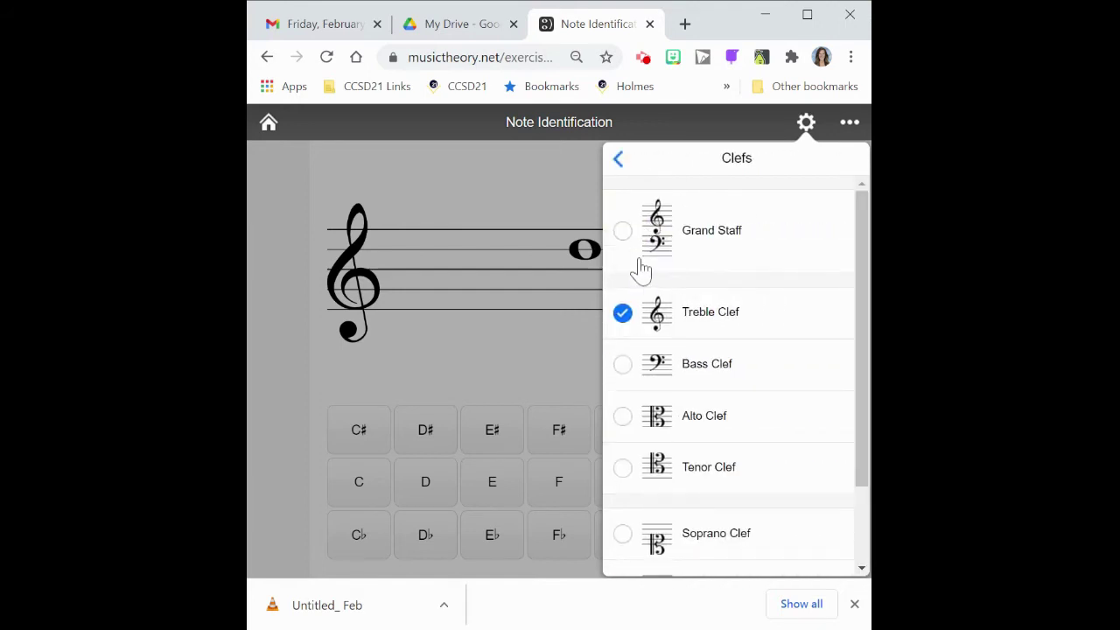
scroll(690, 370, "down", 1)
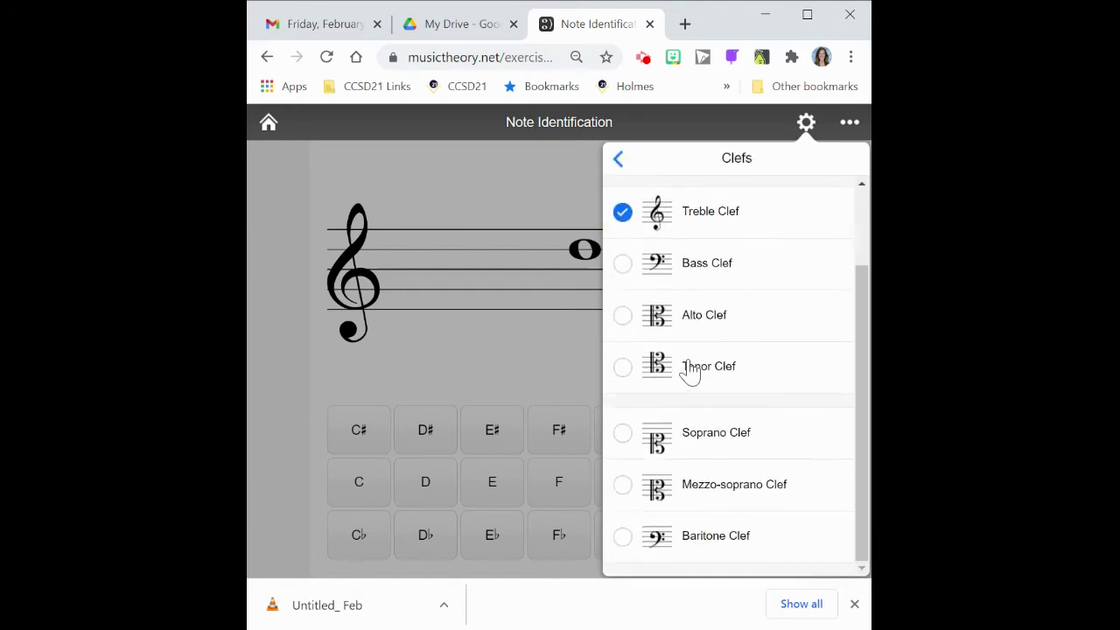
scroll(689, 370, "up", 1)
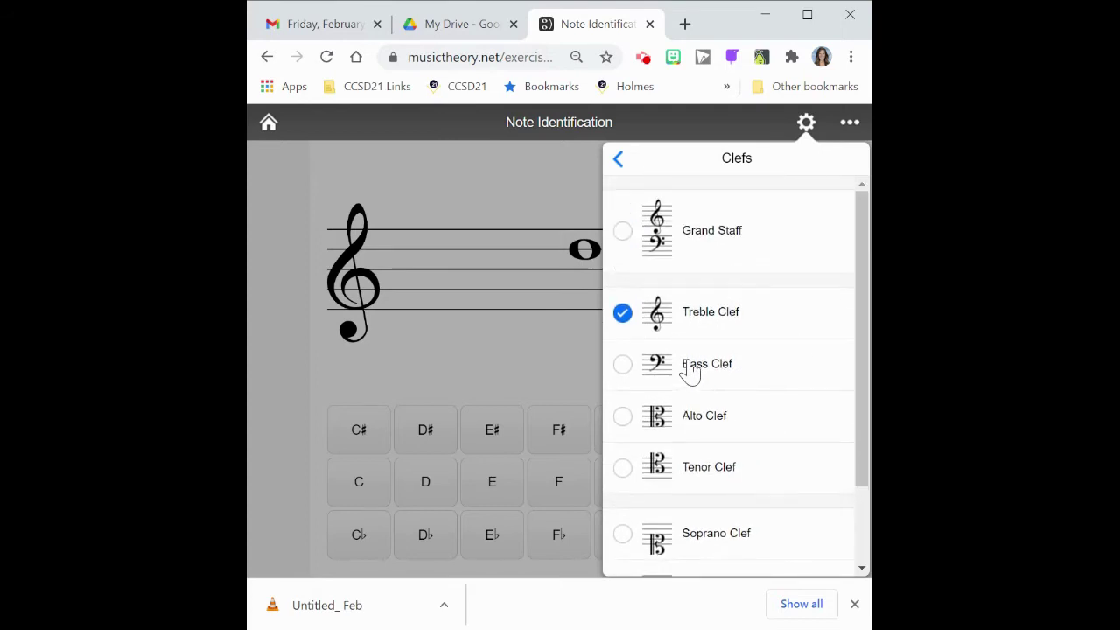
left_click(622, 315)
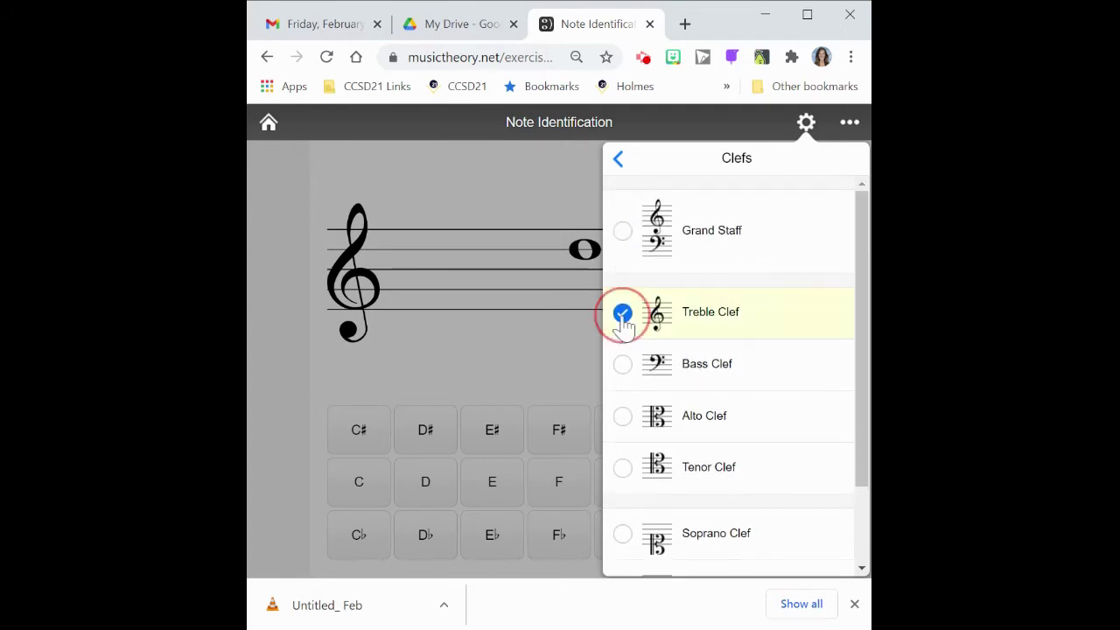
left_click(623, 365)
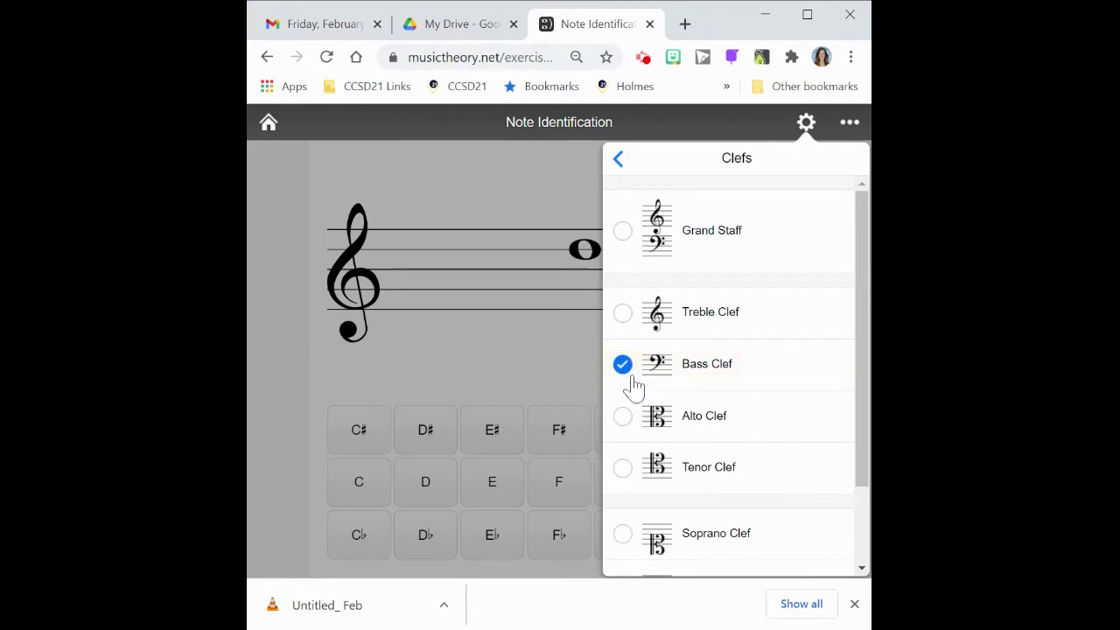
left_click(623, 375)
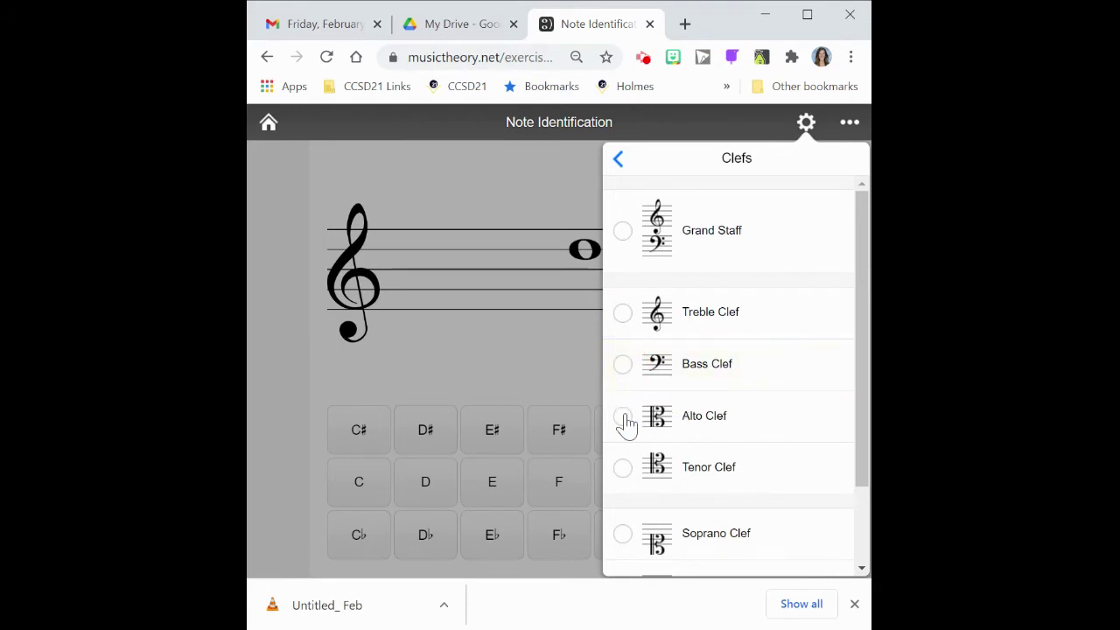
left_click(624, 417)
left_click(619, 161)
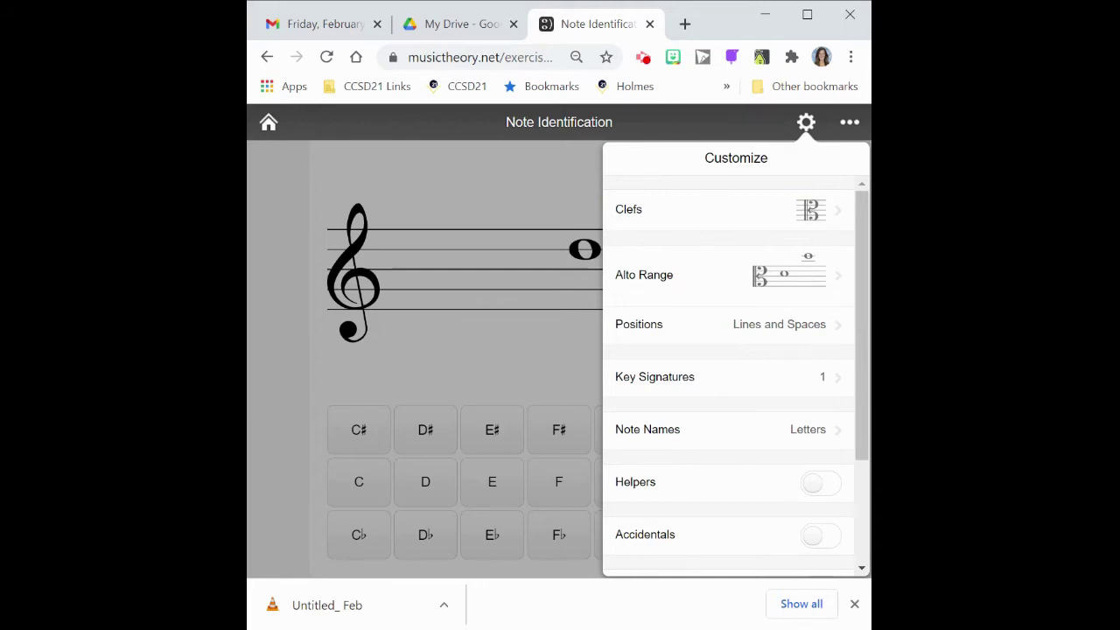
Open the Alto Range and drag its low note below the staff and back, keeping the range.
left_click(648, 278)
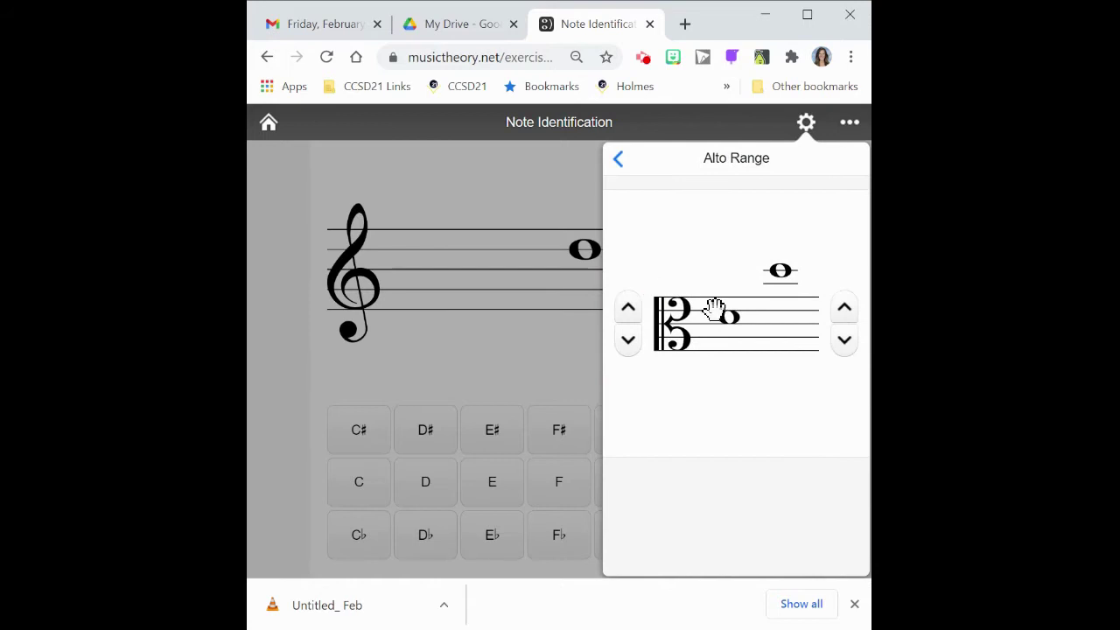
left_click_drag(731, 317, 730, 378)
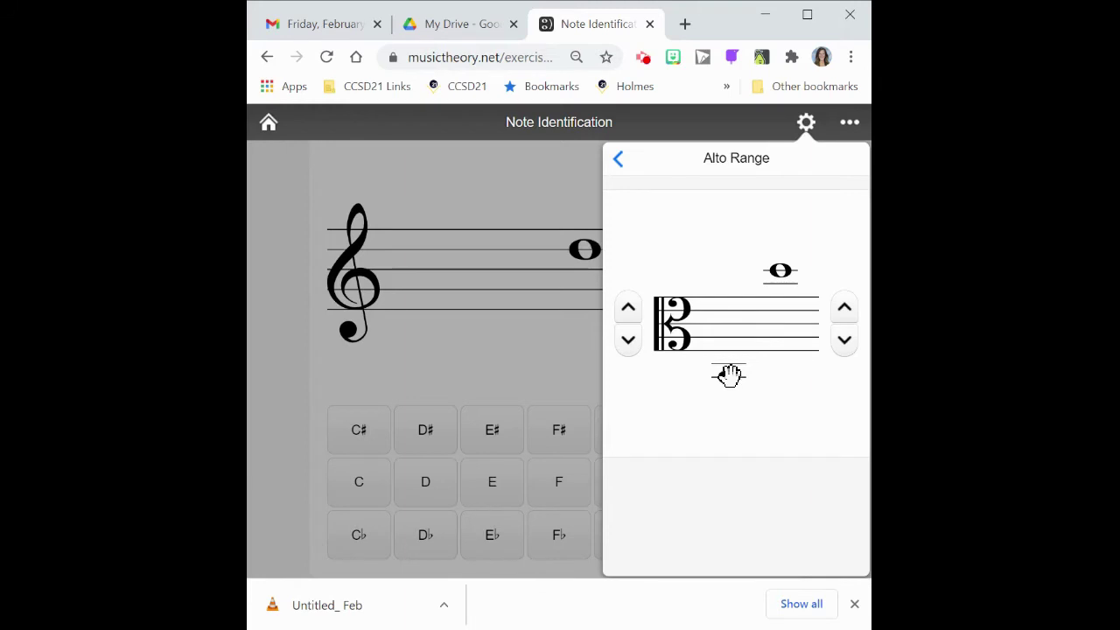
left_click_drag(730, 375, 728, 318)
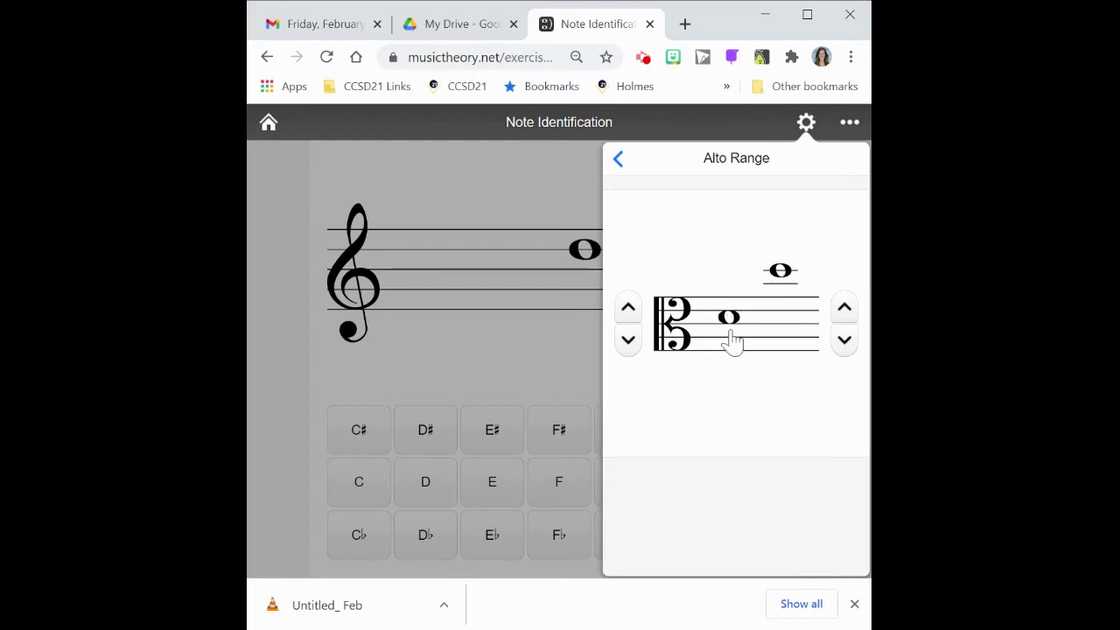
mouse_move(778, 270)
left_mouse_down()
mouse_move(780, 302)
mouse_move(780, 275)
left_mouse_up()
Switch the exercise's clef from alto to bass.
left_click(619, 166)
left_click(630, 221)
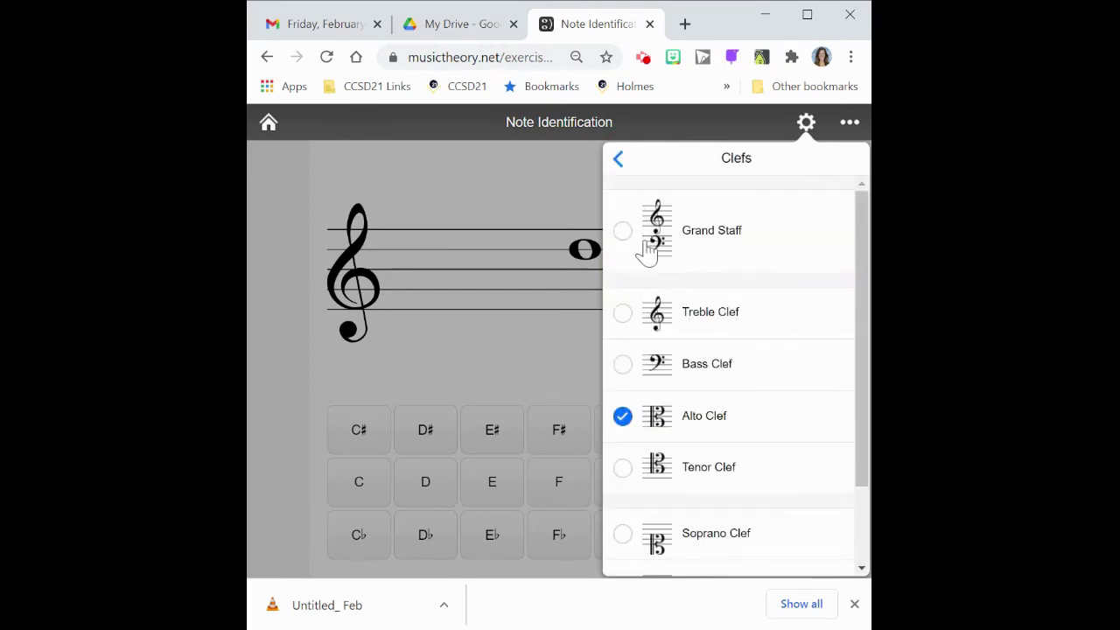
left_click(623, 418)
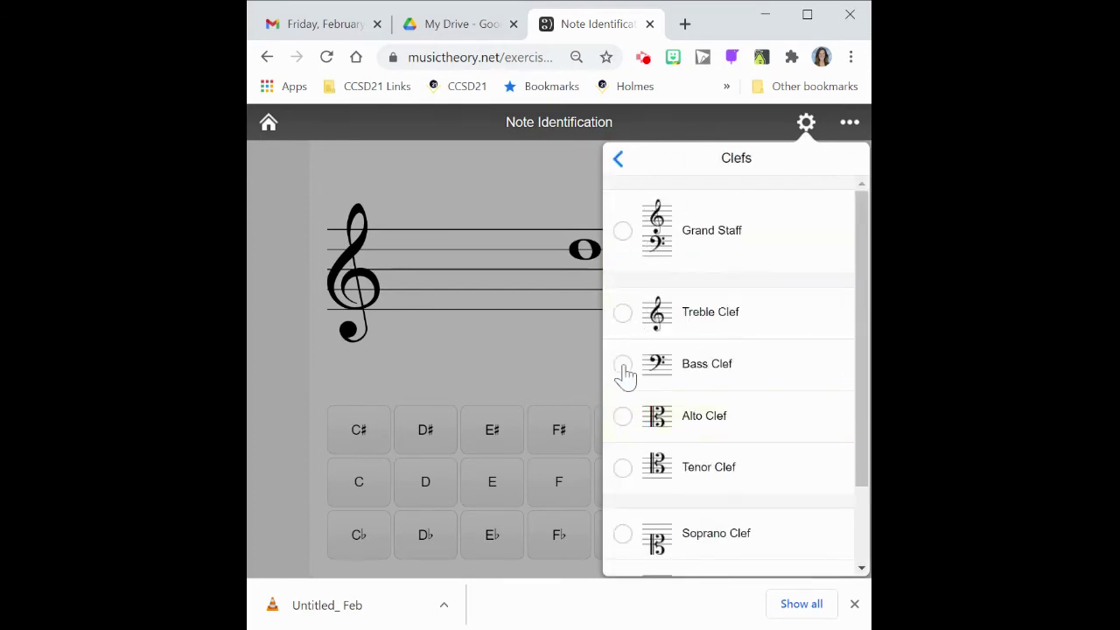
left_click(624, 367)
left_click(619, 160)
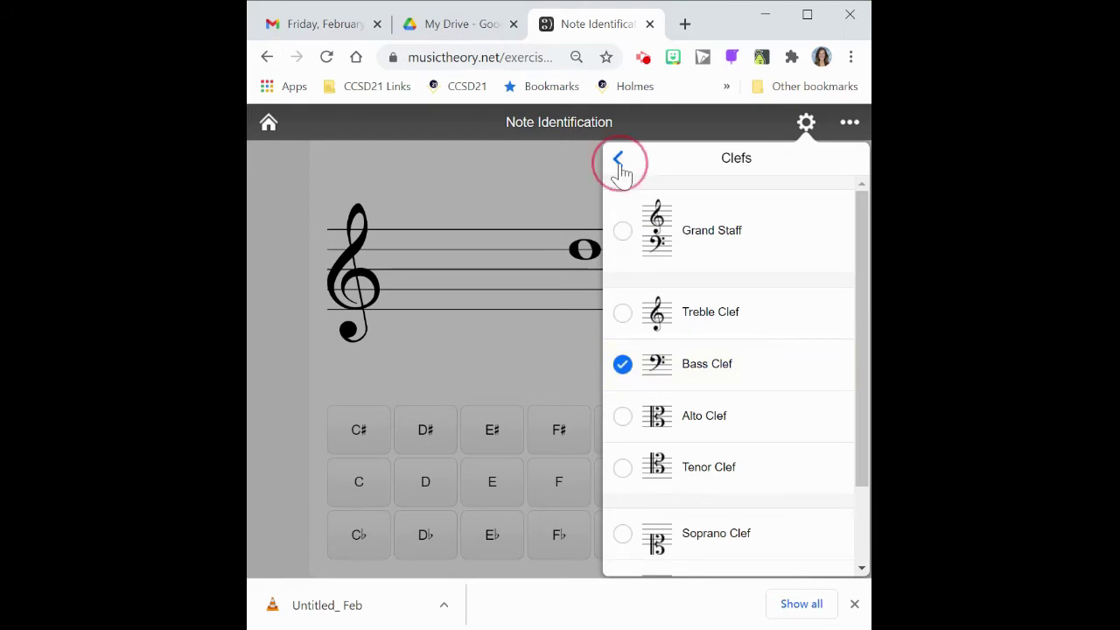
Set the Bass Range from the staff's middle line to just above the staff.
left_click(655, 280)
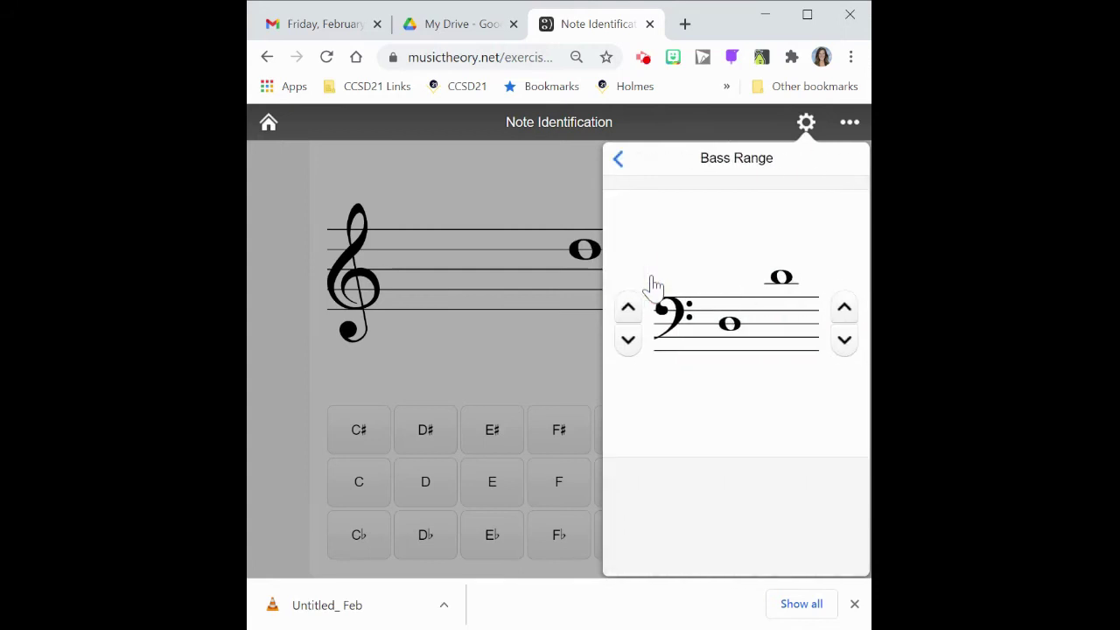
left_click_drag(729, 322, 729, 378)
left_click(780, 281)
left_click_drag(780, 281, 781, 270)
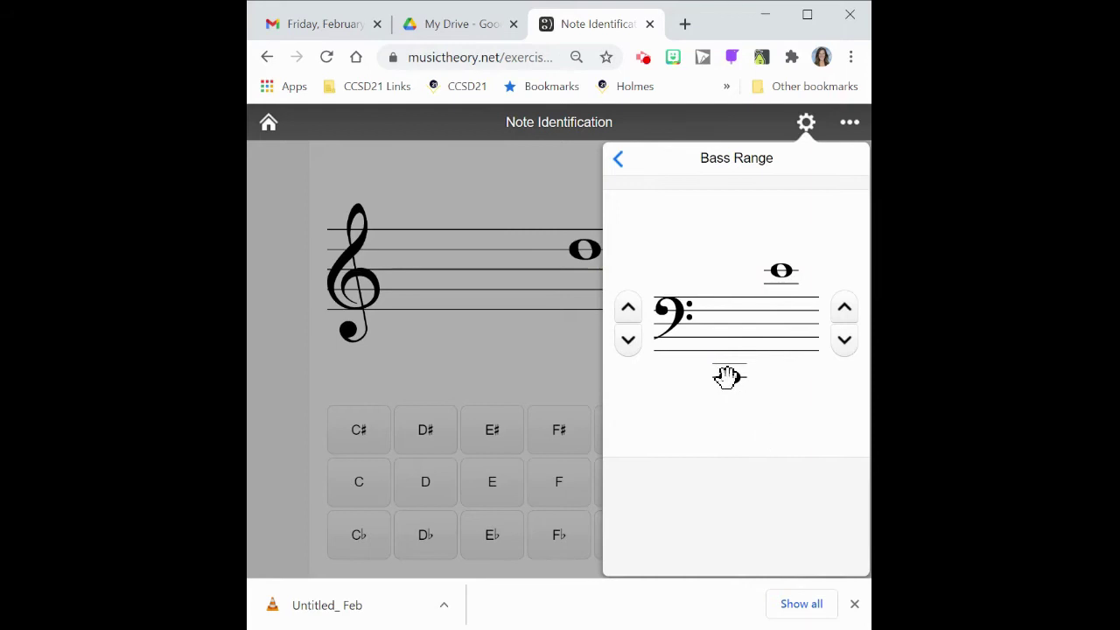
left_click_drag(728, 378, 729, 325)
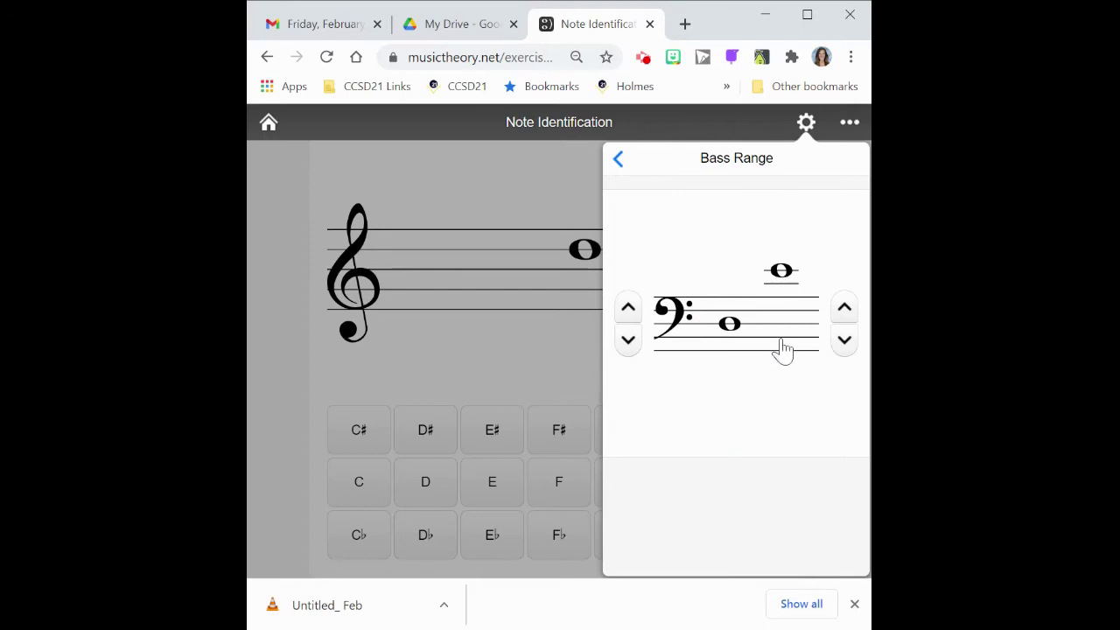
left_click_drag(782, 271, 781, 278)
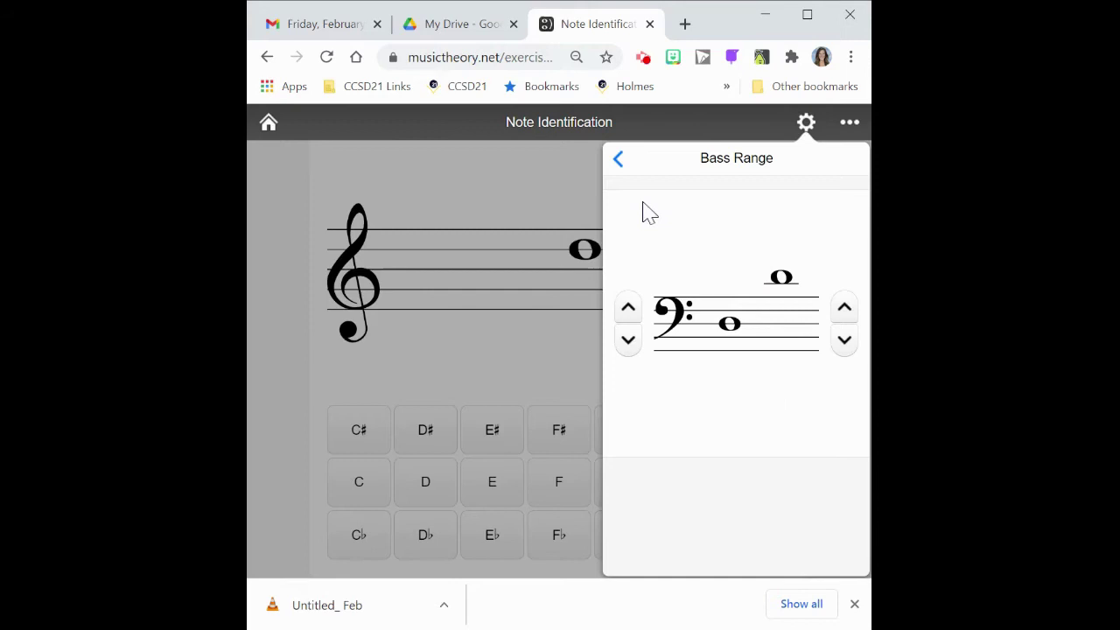
Switch the exercise's clef from bass back to treble.
left_click(619, 161)
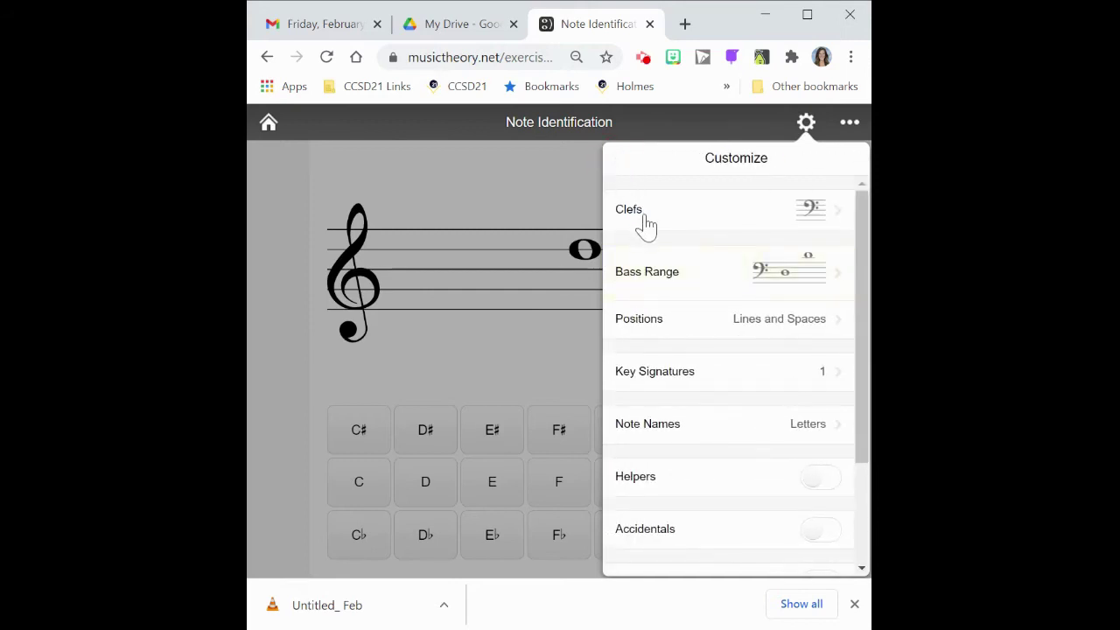
left_click(645, 224)
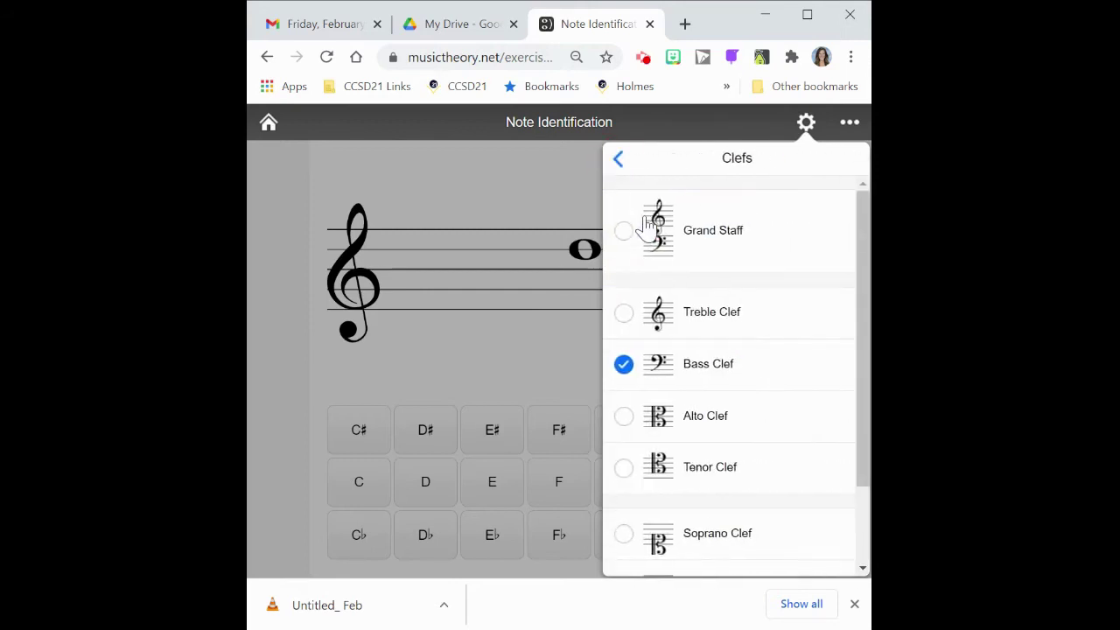
left_click(623, 366)
left_click(625, 315)
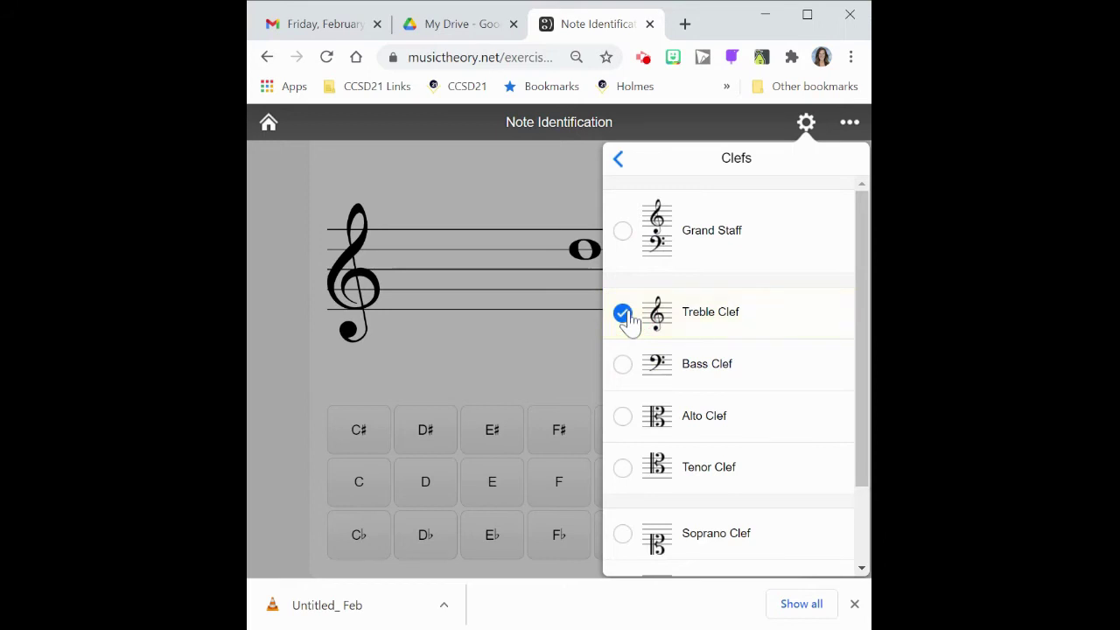
left_click(619, 160)
Narrow the Treble Range to run from just below the staff to inside it.
left_click(645, 273)
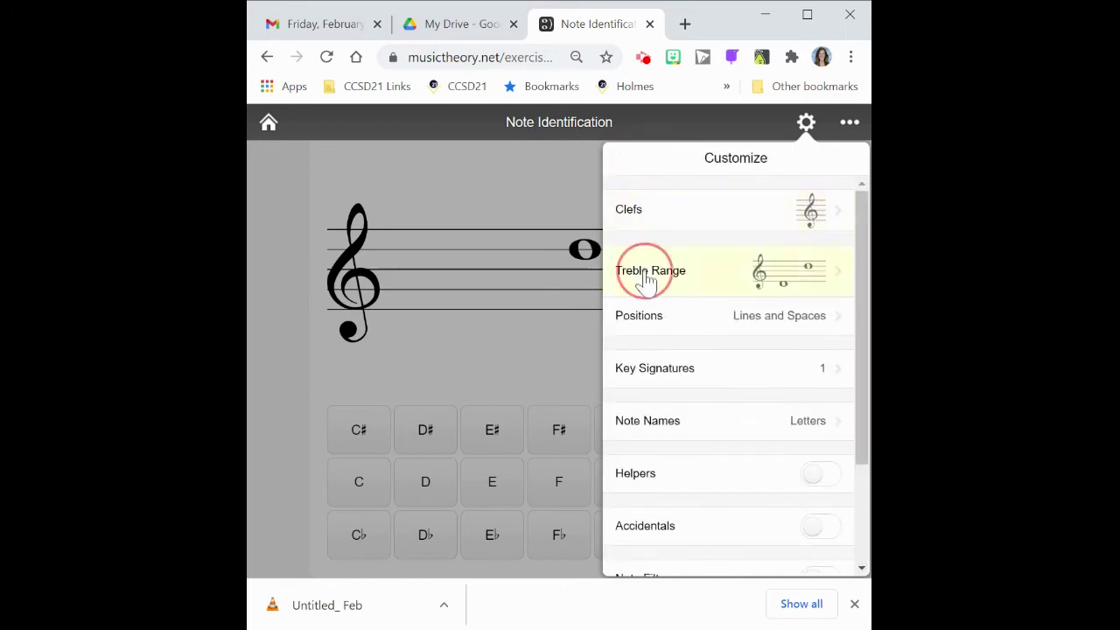
left_click(726, 354)
left_click_drag(727, 355, 727, 378)
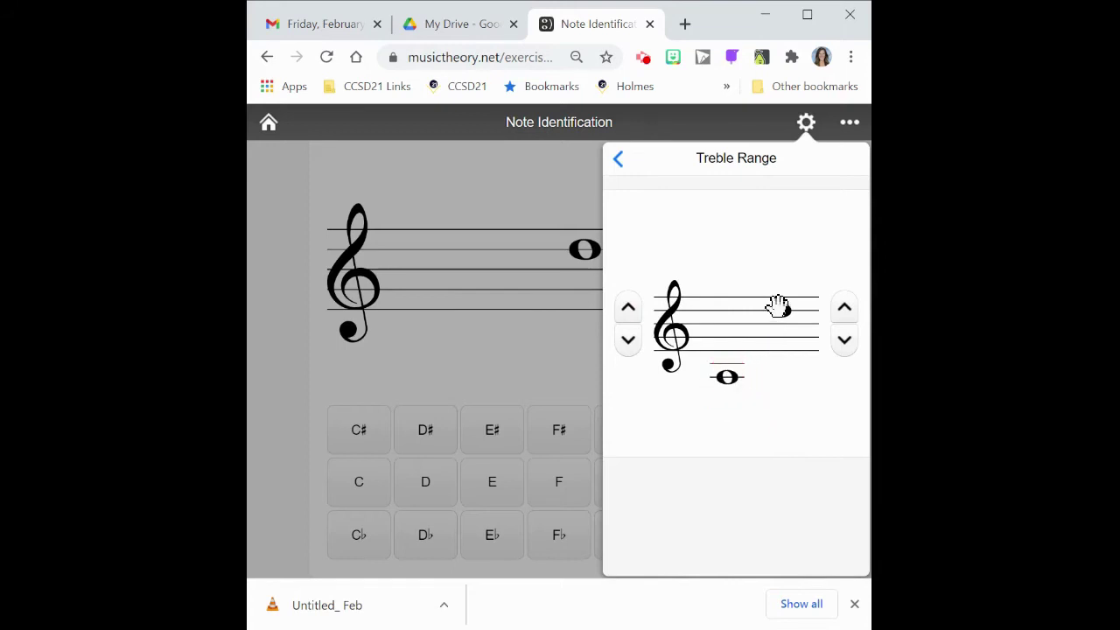
left_click_drag(779, 306, 780, 270)
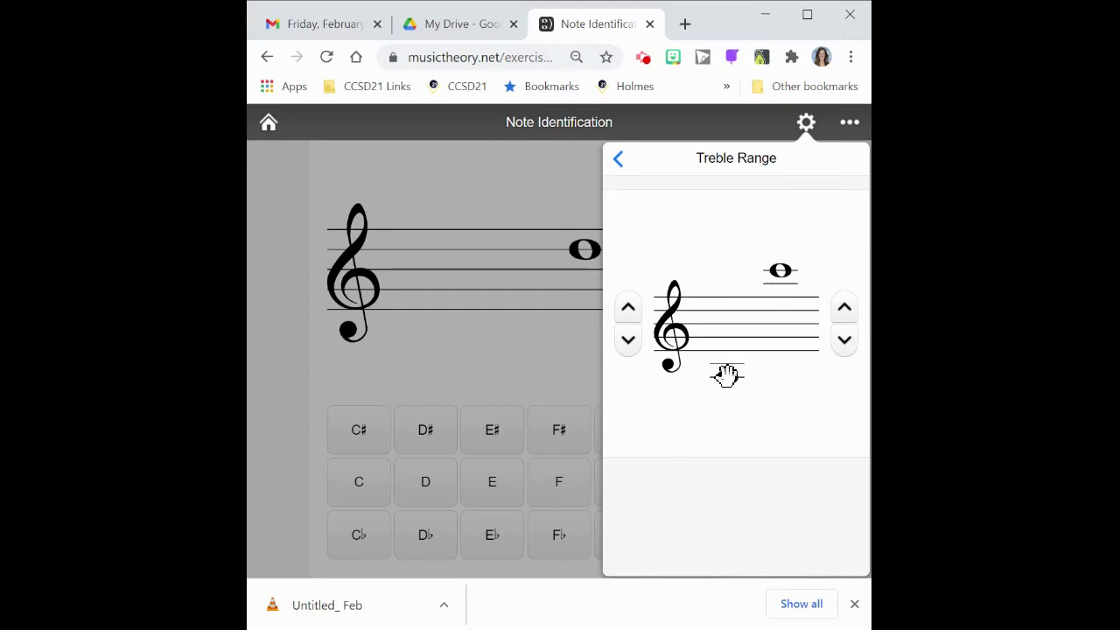
left_click_drag(726, 376, 727, 357)
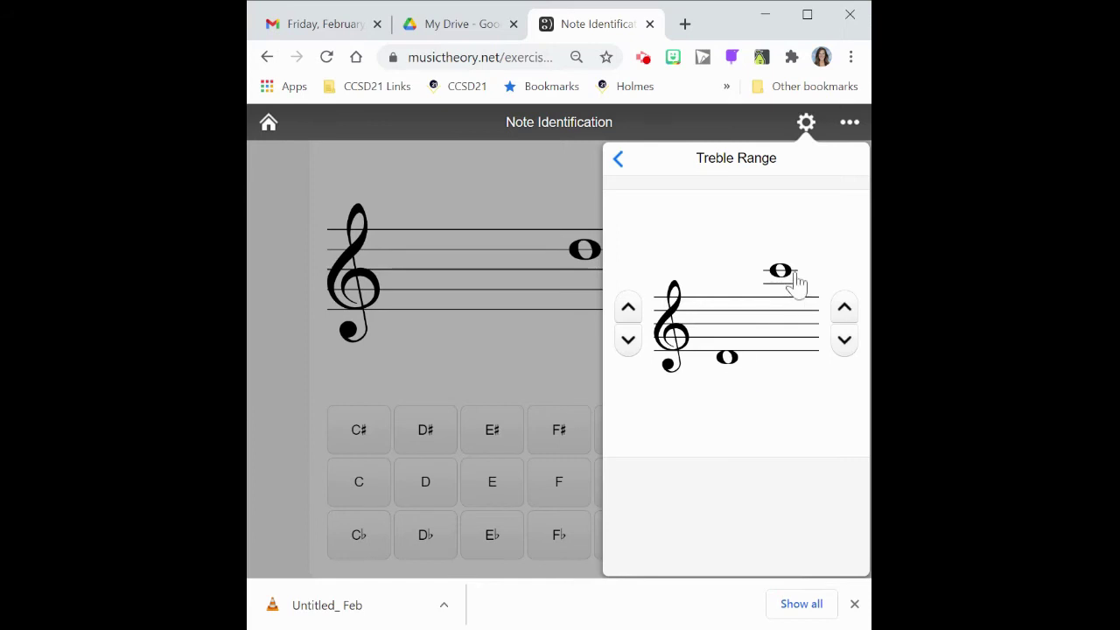
left_click_drag(783, 273, 782, 313)
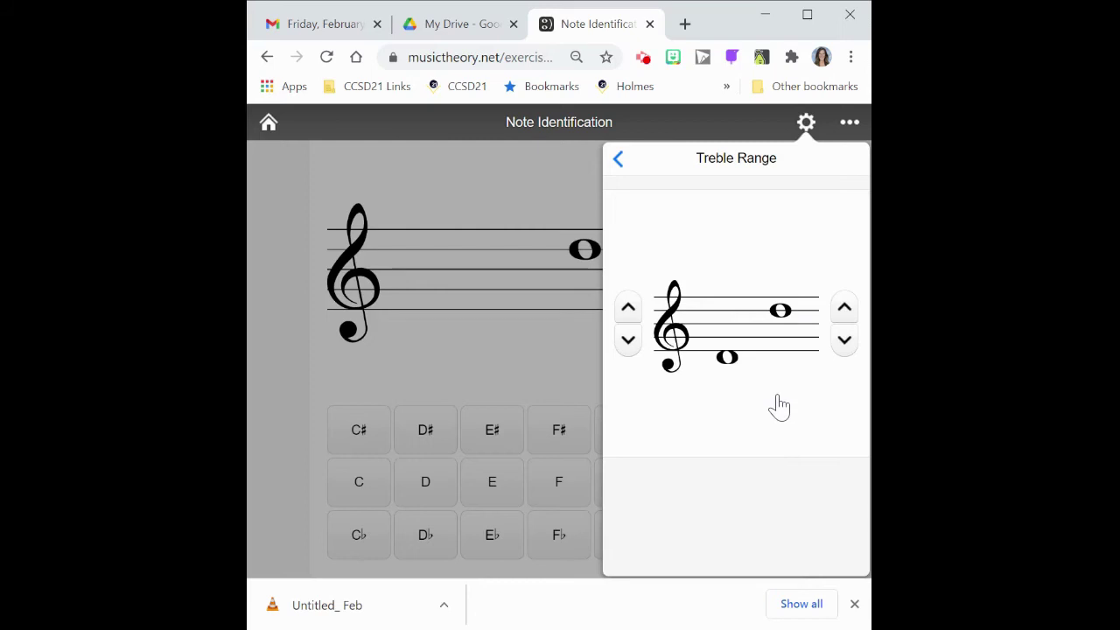
left_click(620, 161)
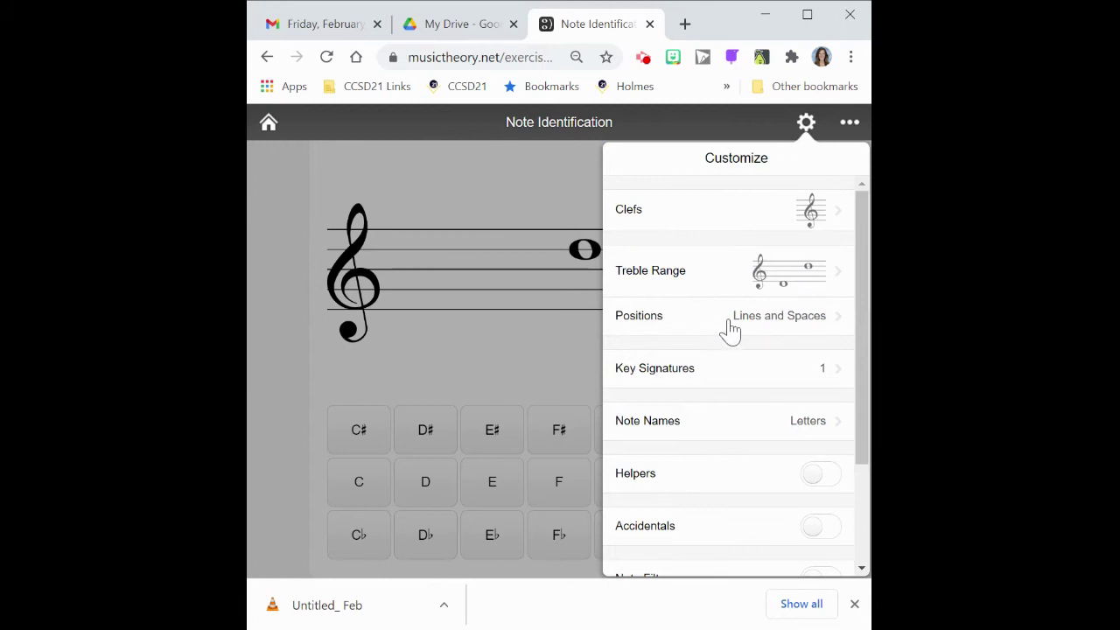
Close the Customize panel to return to the treble-clef exercise at 0/0.
scroll(730, 330, "down", 3)
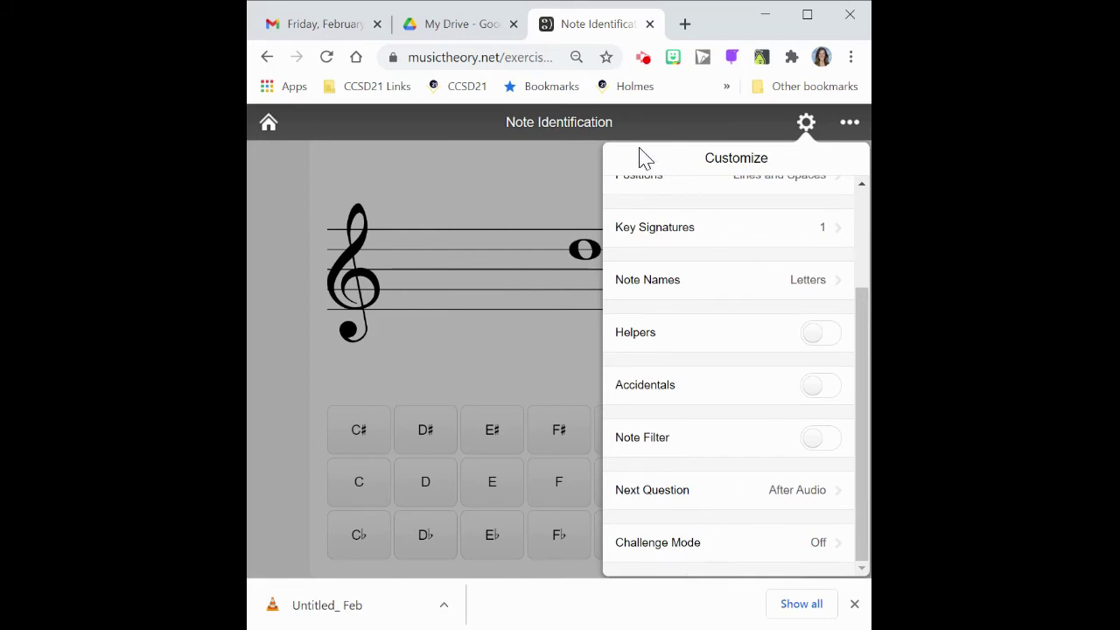
left_click(576, 178)
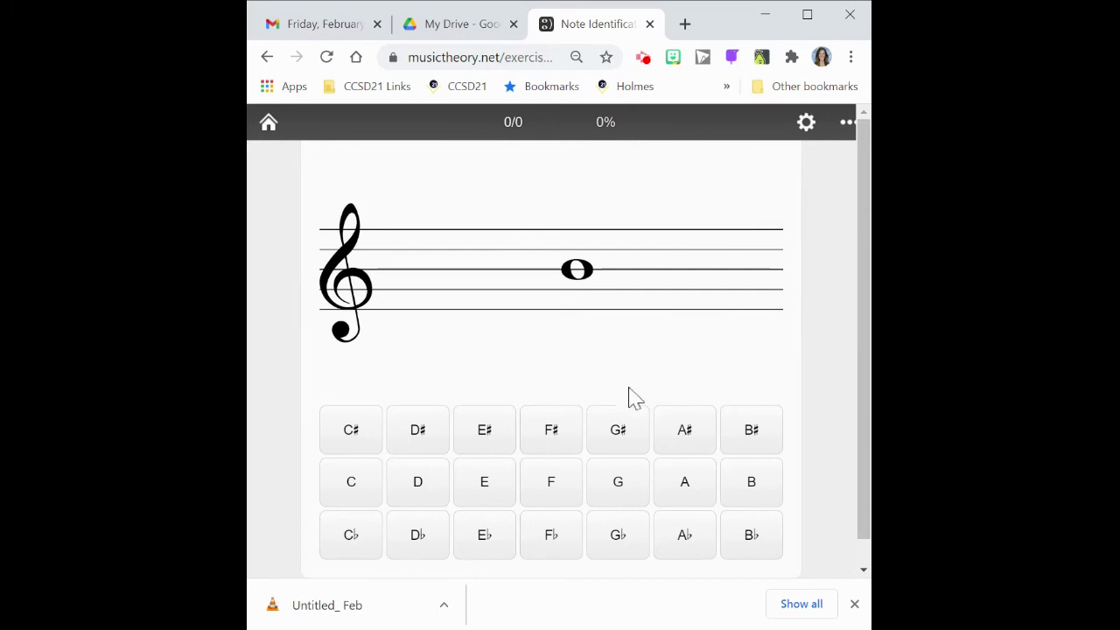
Answer the practice notes with B, C♯, C, D, B and D, reaching 4/6.
left_click(755, 496)
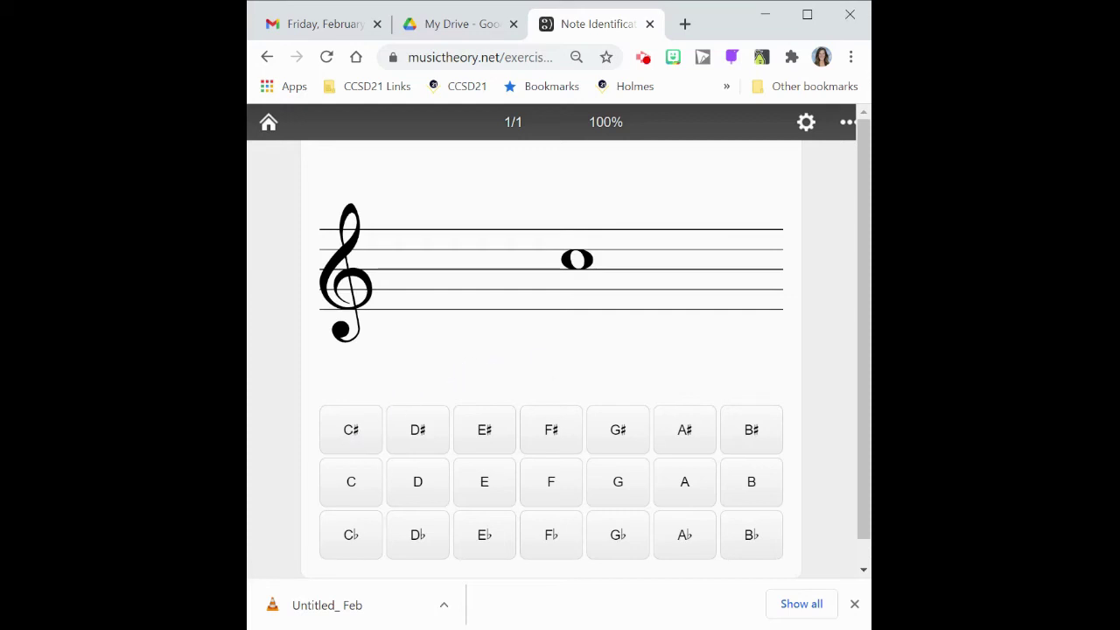
left_click(352, 438)
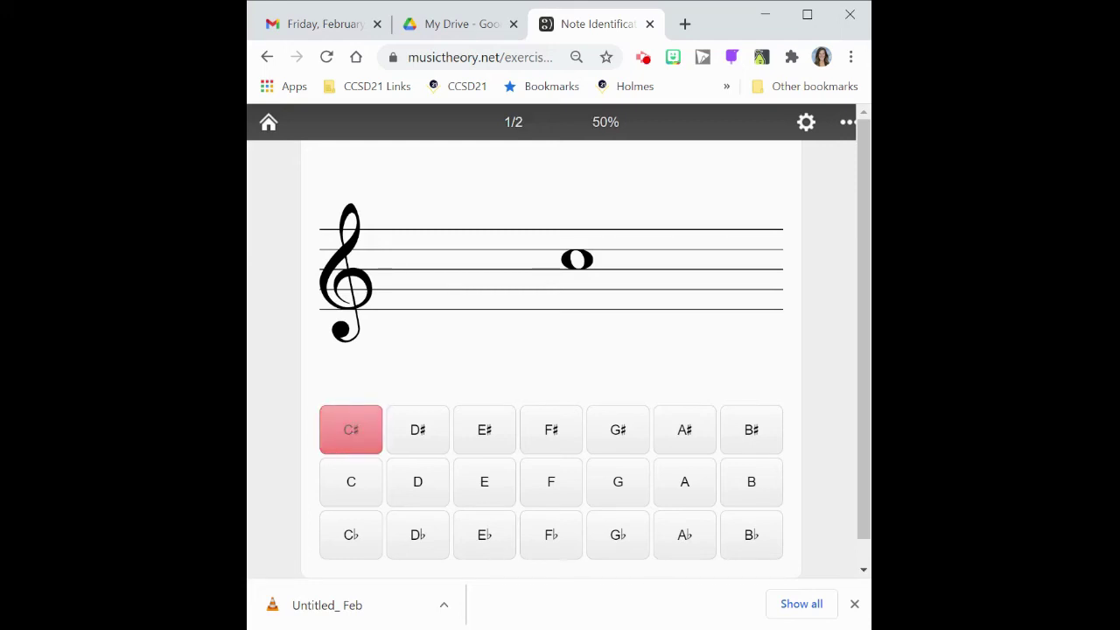
left_click(354, 495)
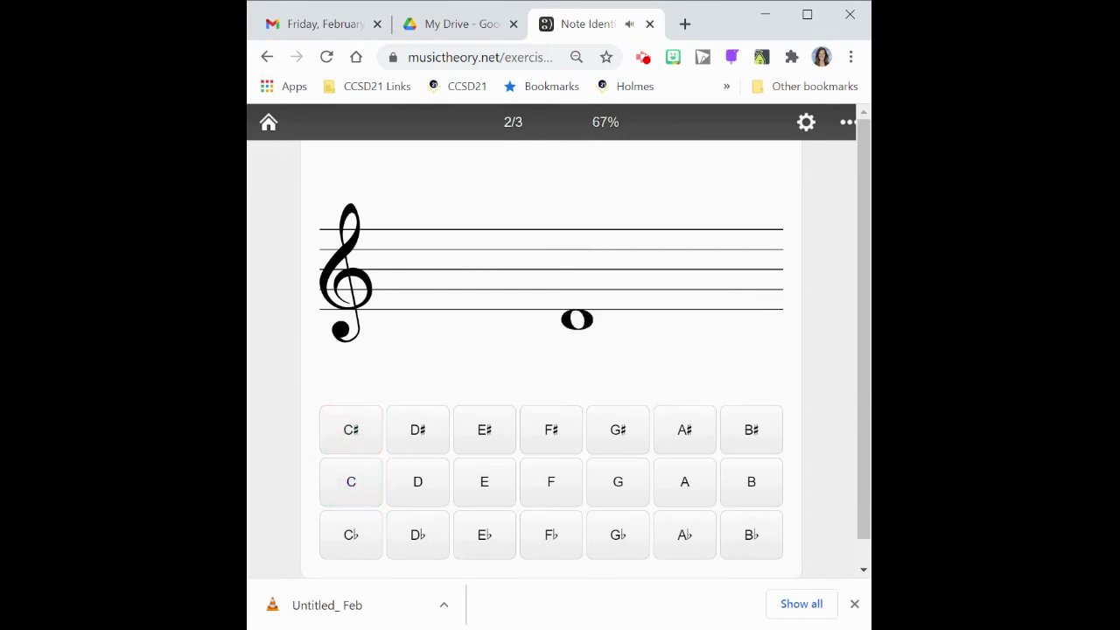
left_click(421, 492)
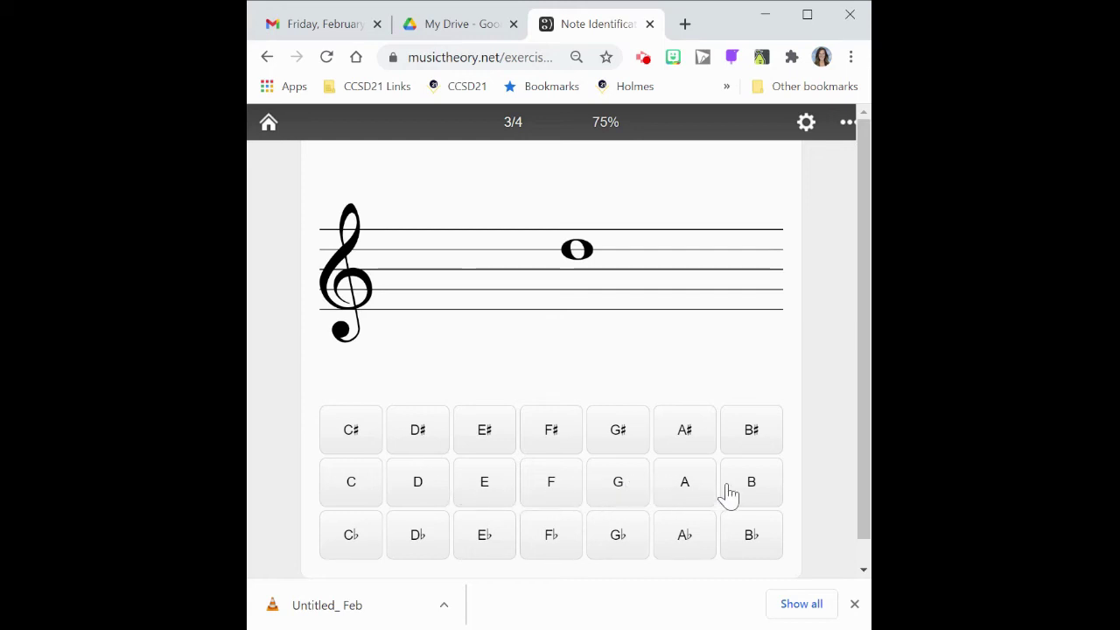
left_click(759, 489)
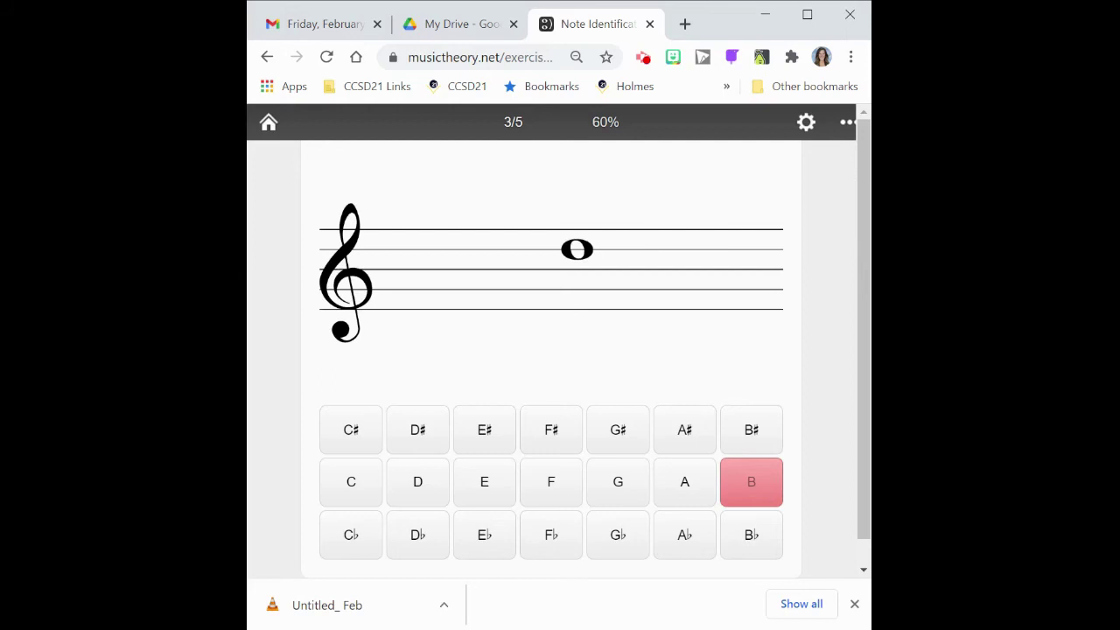
left_click(420, 489)
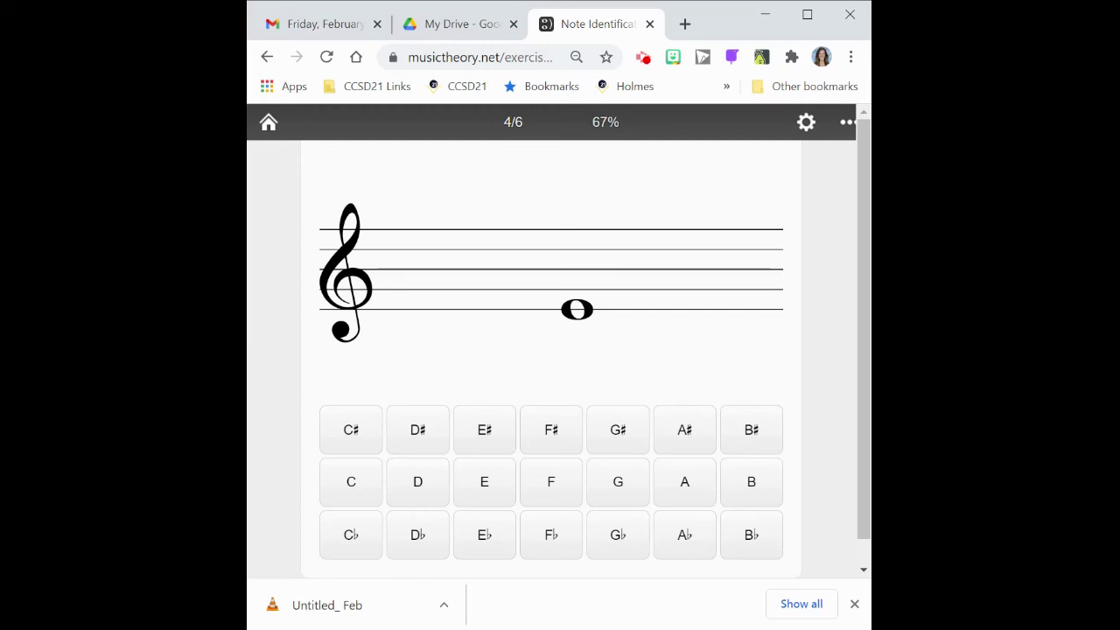
Set Challenge Mode to a 1 min time limit and a 10-question limit.
left_click(807, 122)
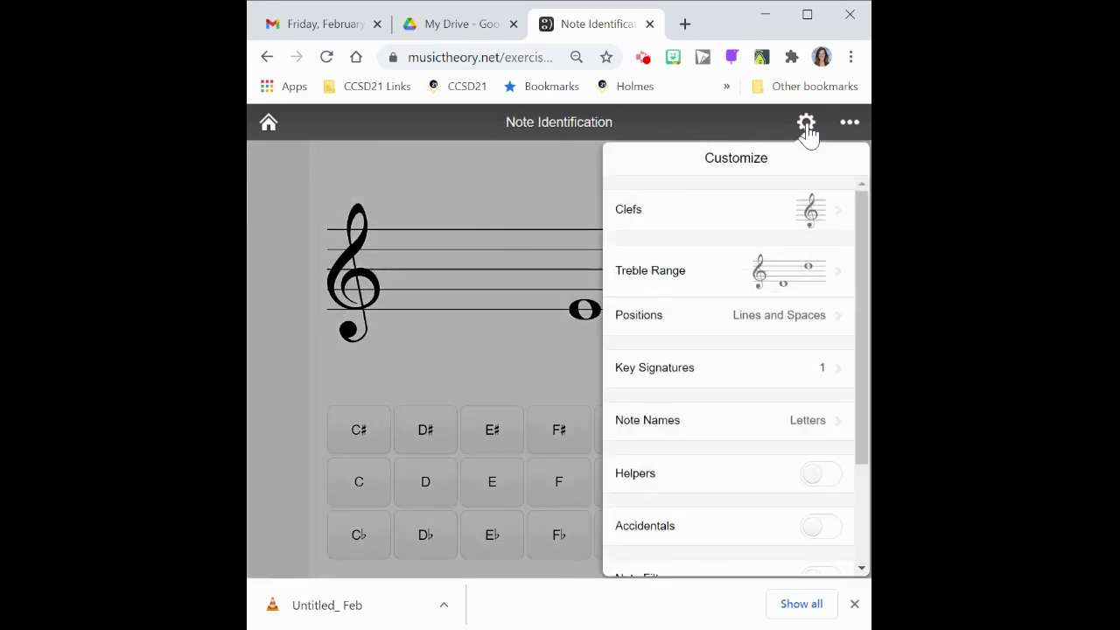
scroll(738, 306, "down", 3)
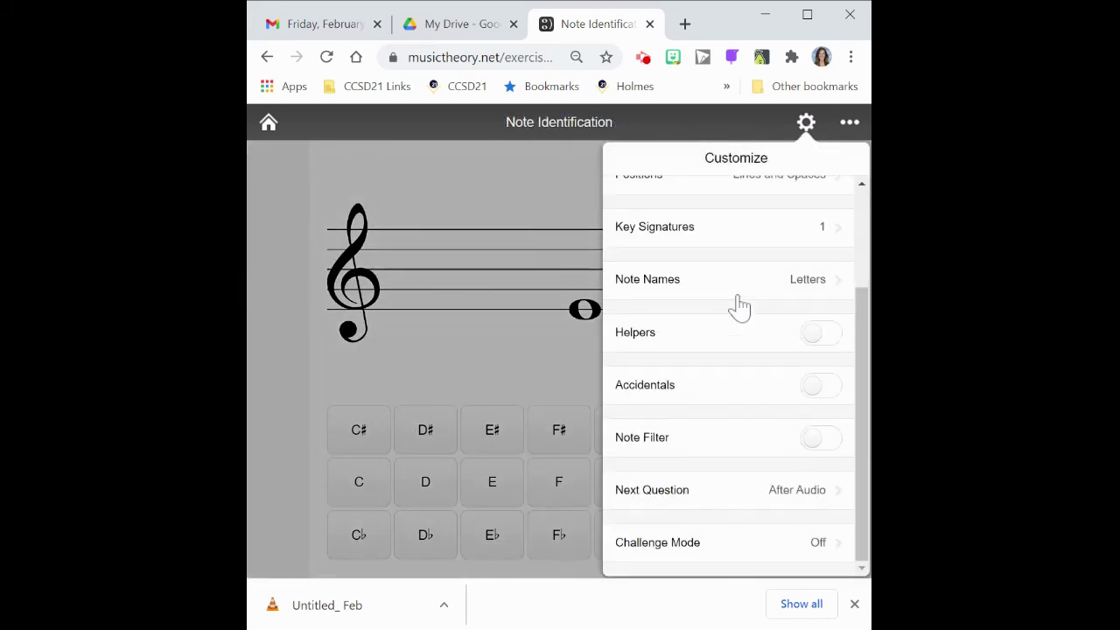
left_click(678, 544)
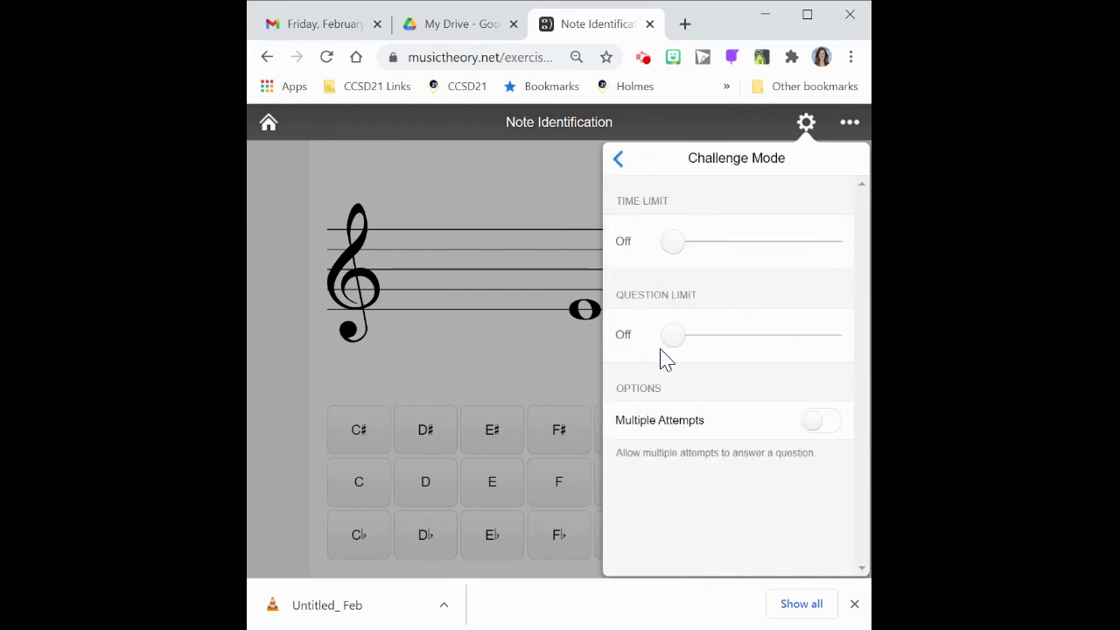
left_click(672, 242)
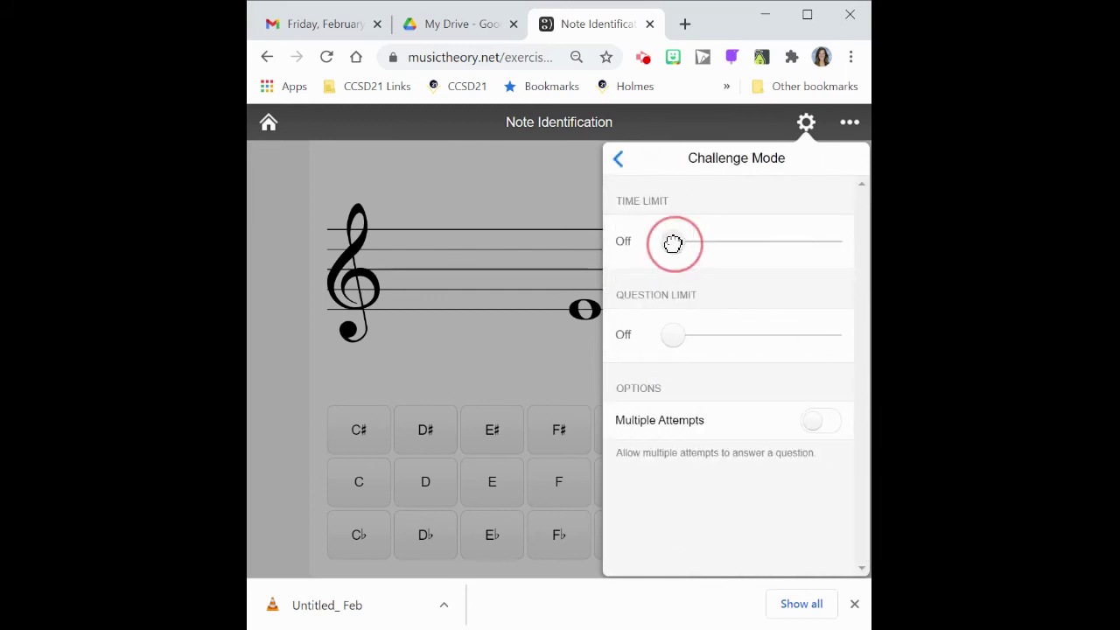
left_click_drag(673, 242, 683, 242)
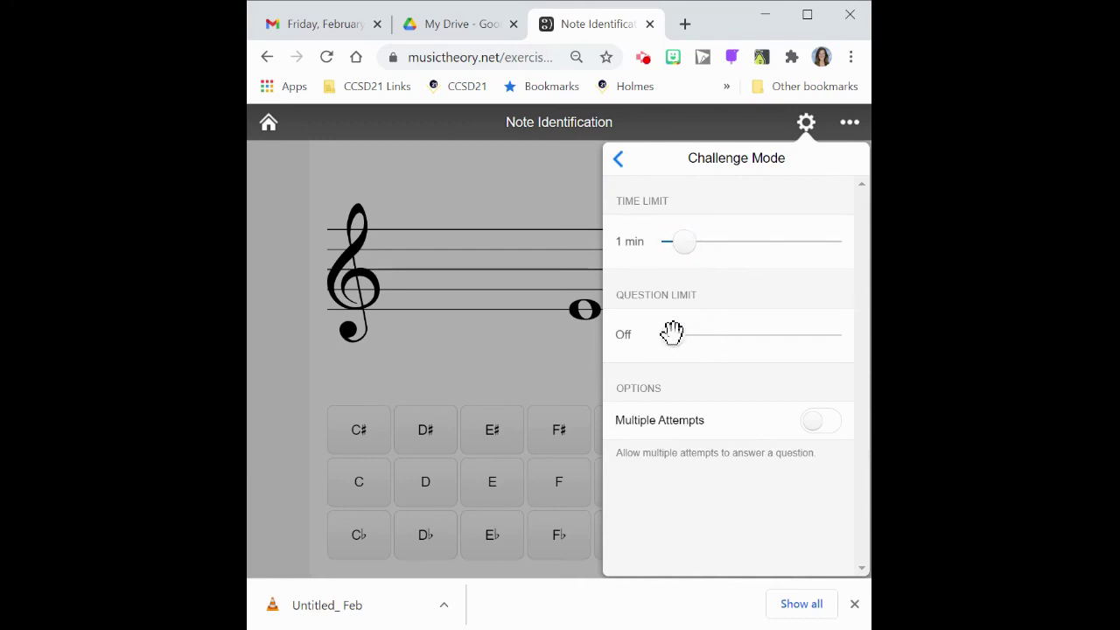
left_click_drag(672, 333, 689, 336)
Start the challenge and answer the first notes as E, G, D, G and B.
left_click(550, 202)
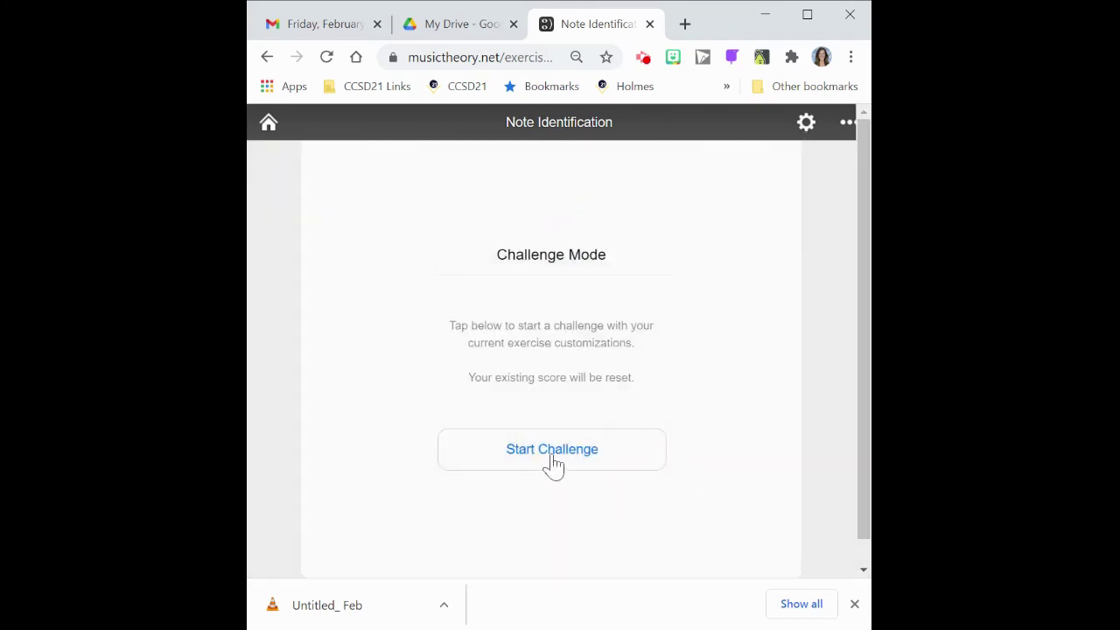
left_click(554, 462)
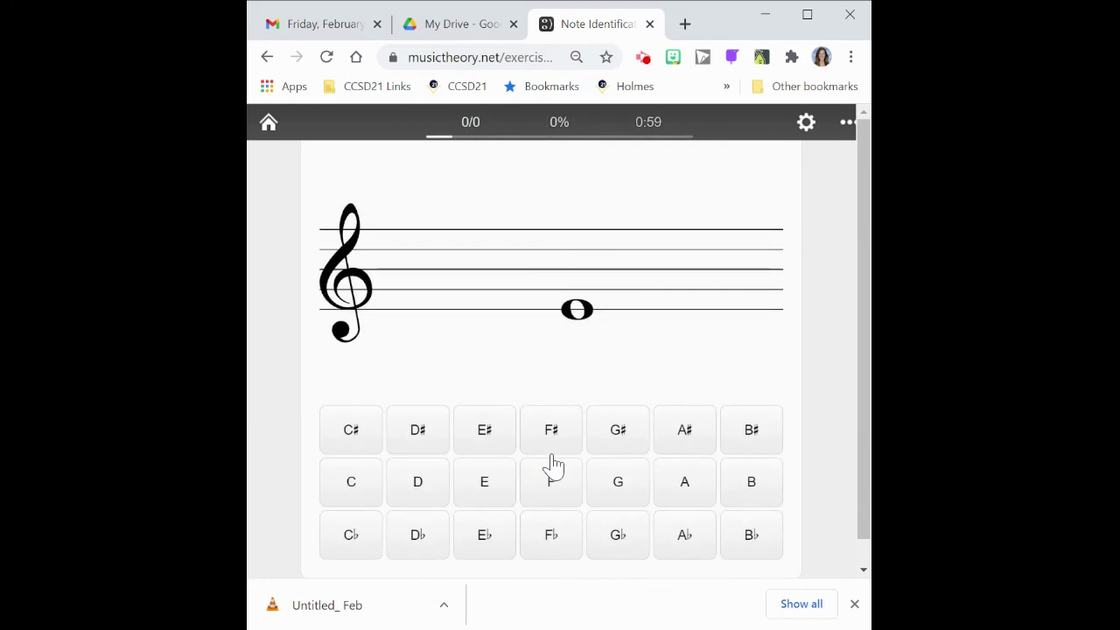
left_click(487, 489)
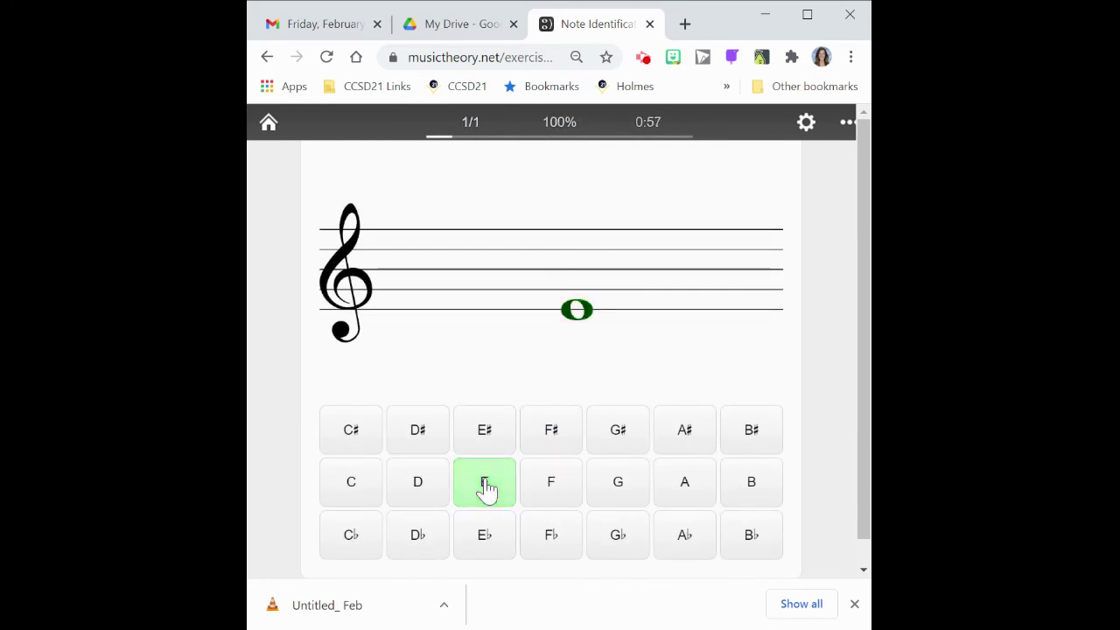
left_click(620, 481)
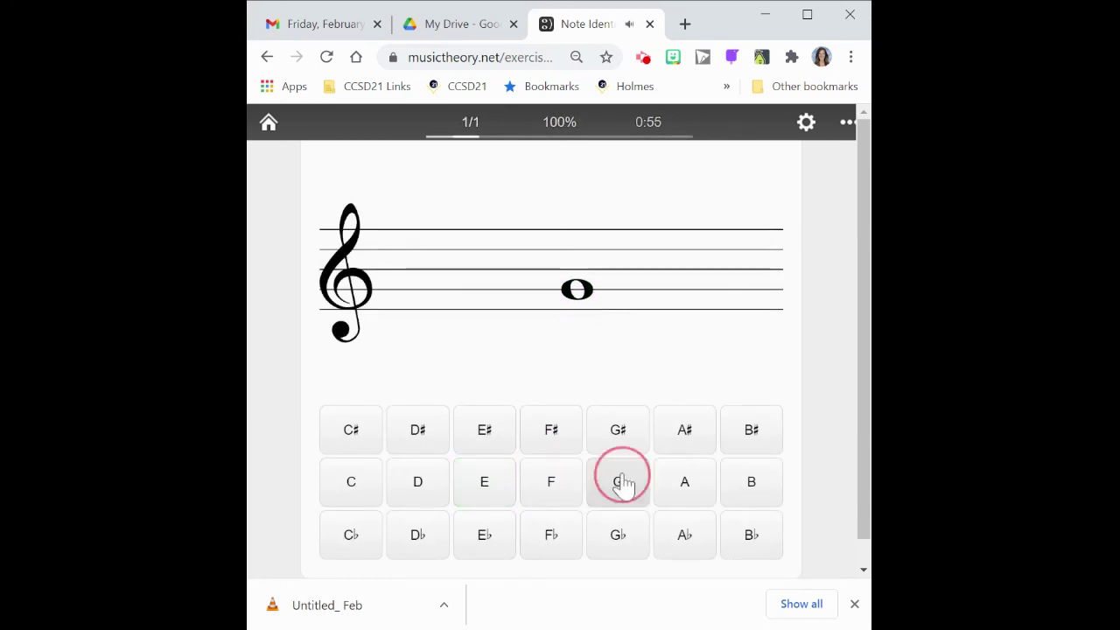
left_click(408, 492)
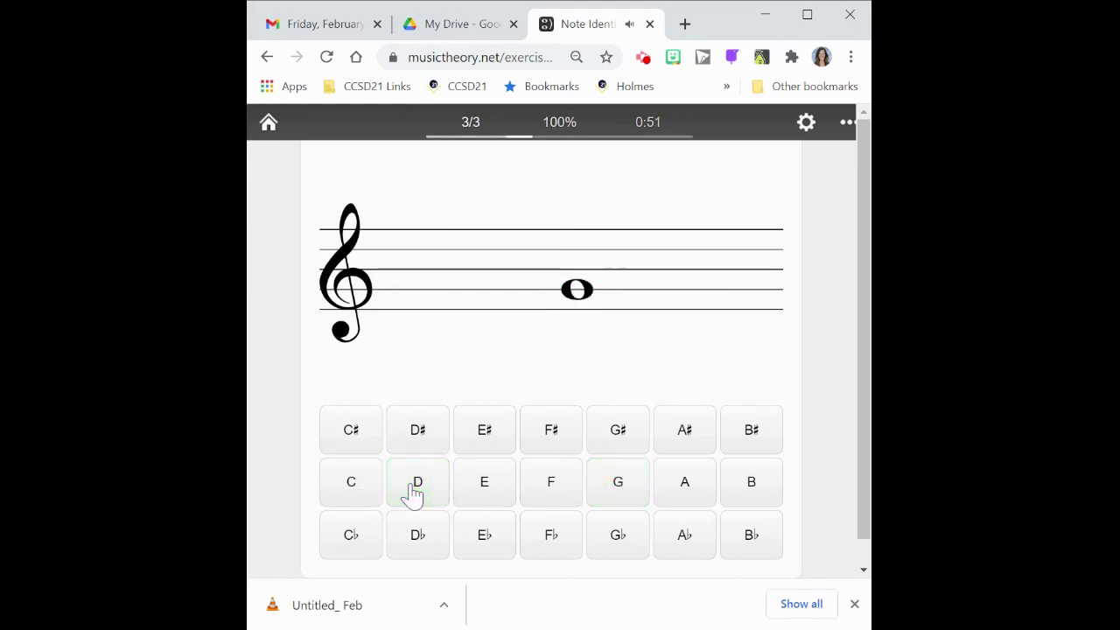
left_click(625, 487)
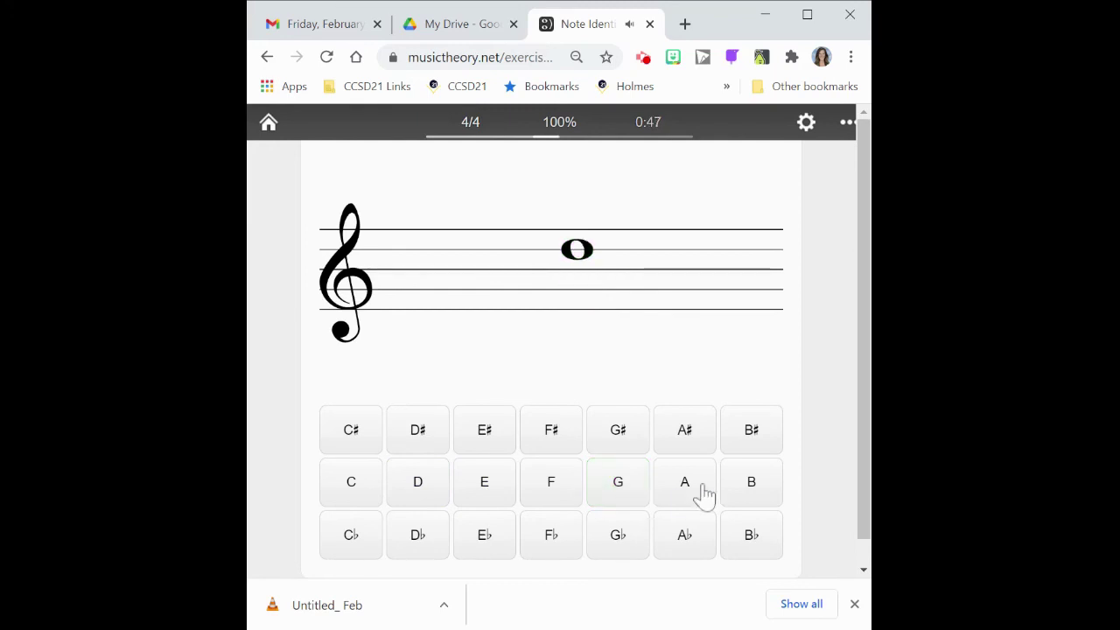
left_click(751, 486)
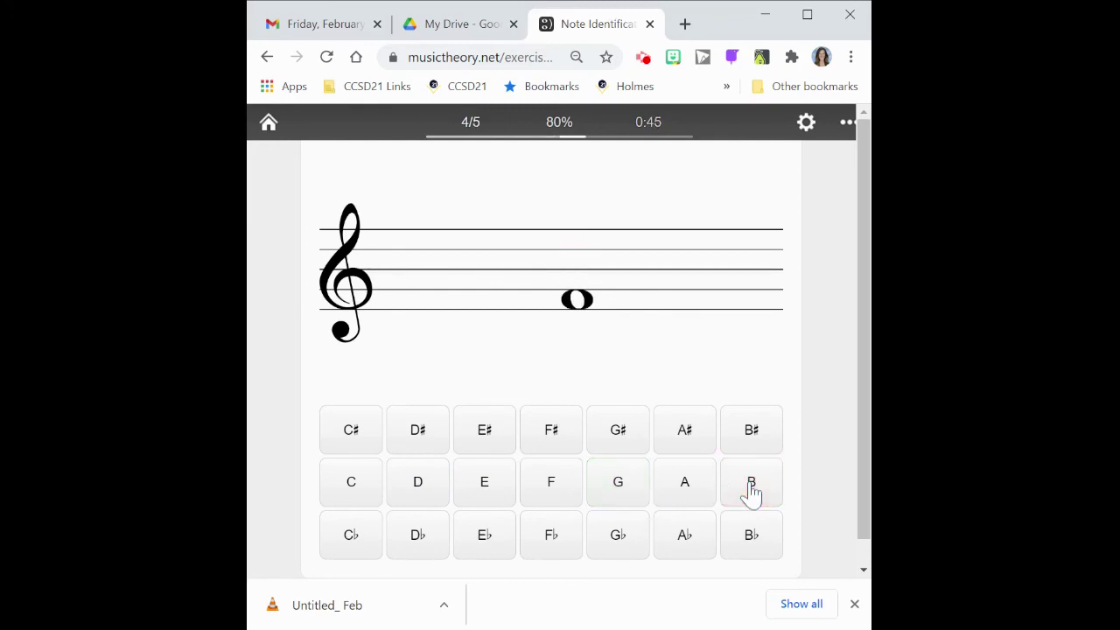
Answer the remaining notes as F, D, G, D and C♯, finishing at 8/10.
left_click(549, 495)
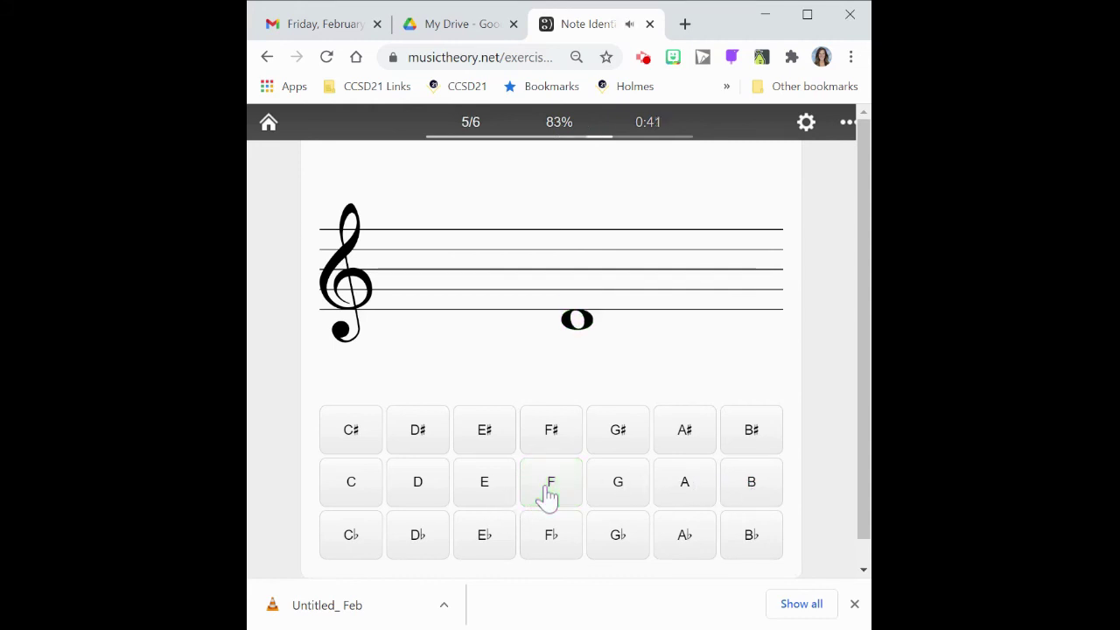
left_click(424, 497)
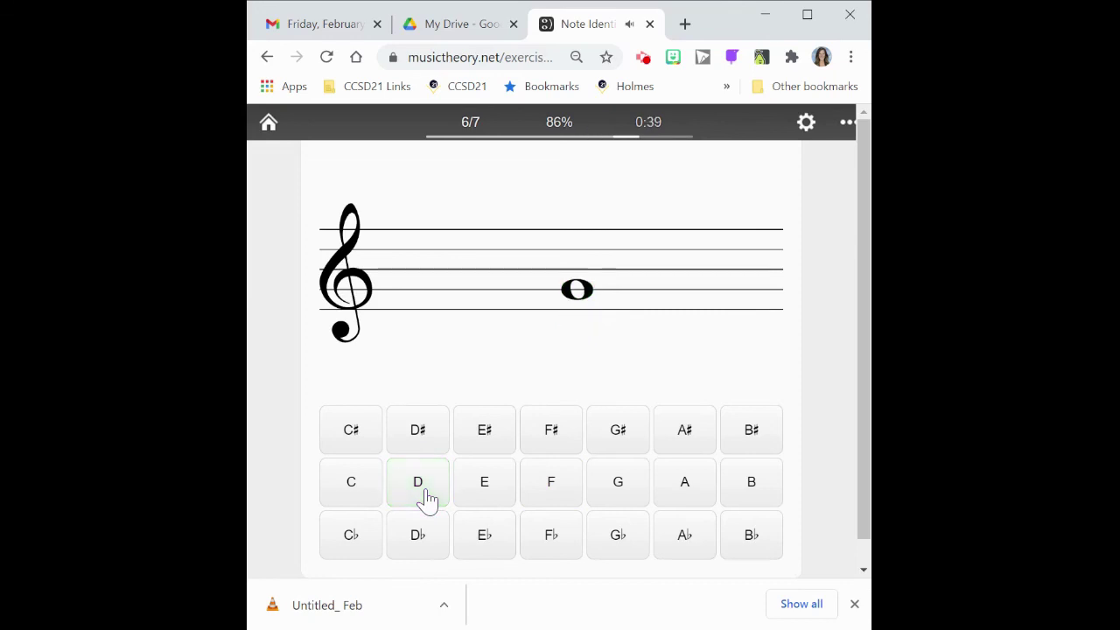
left_click(615, 490)
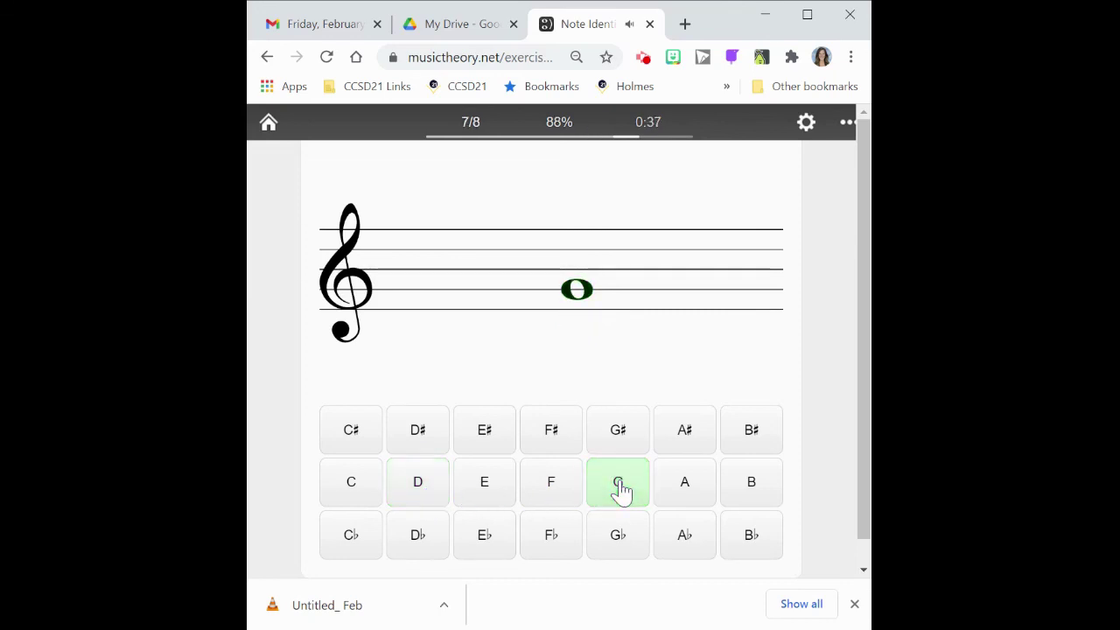
left_click(420, 494)
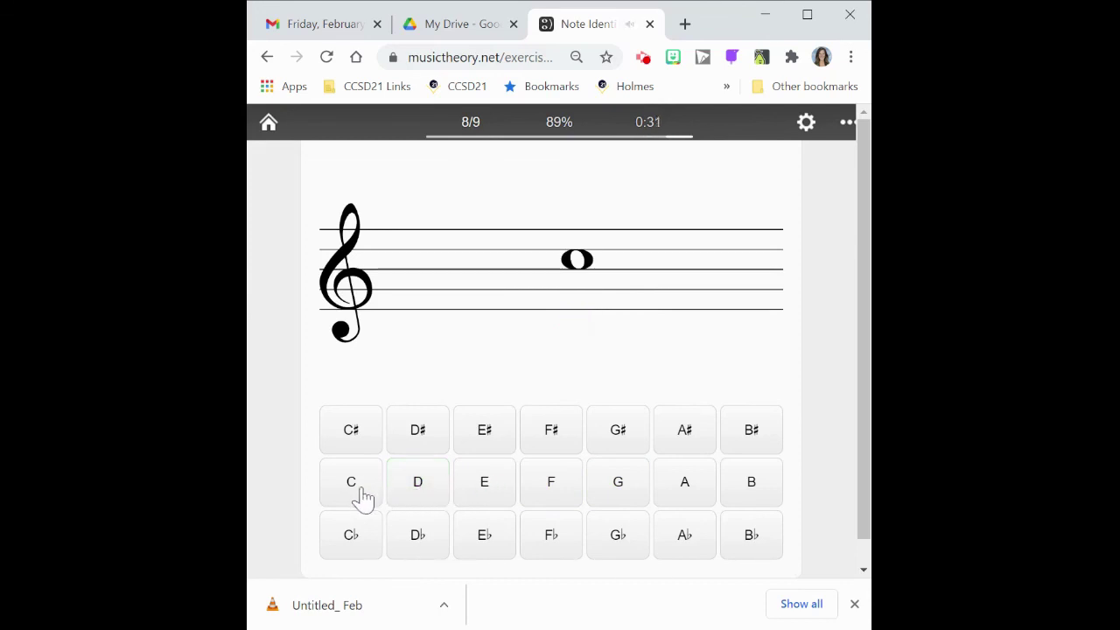
left_click(356, 436)
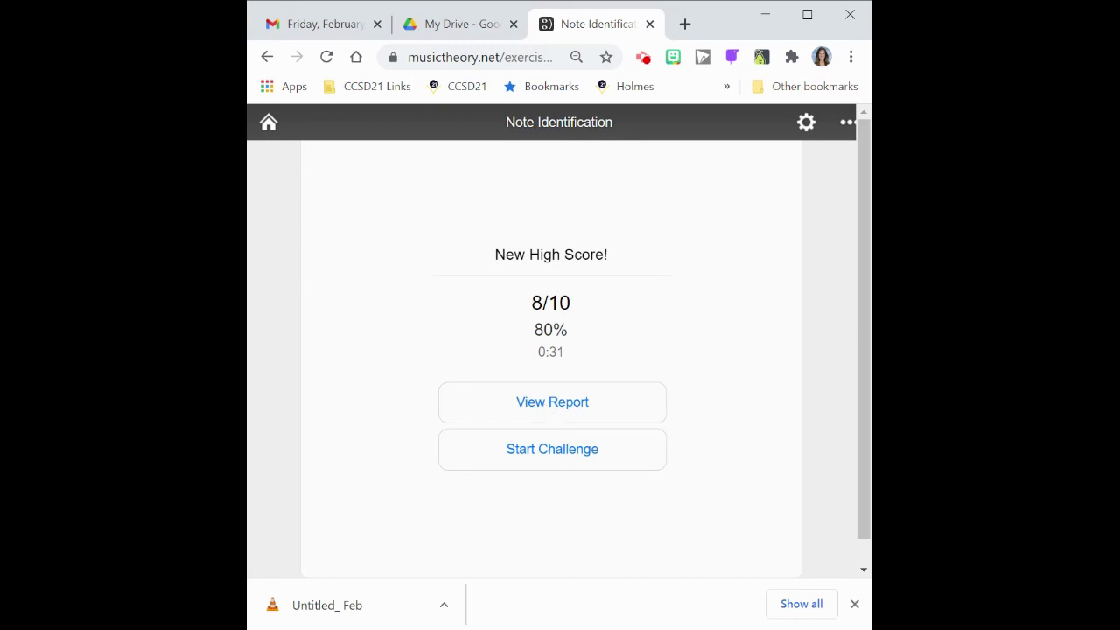
Sign the progress report with the teacher's name for a verification code and copy its link.
left_click(544, 407)
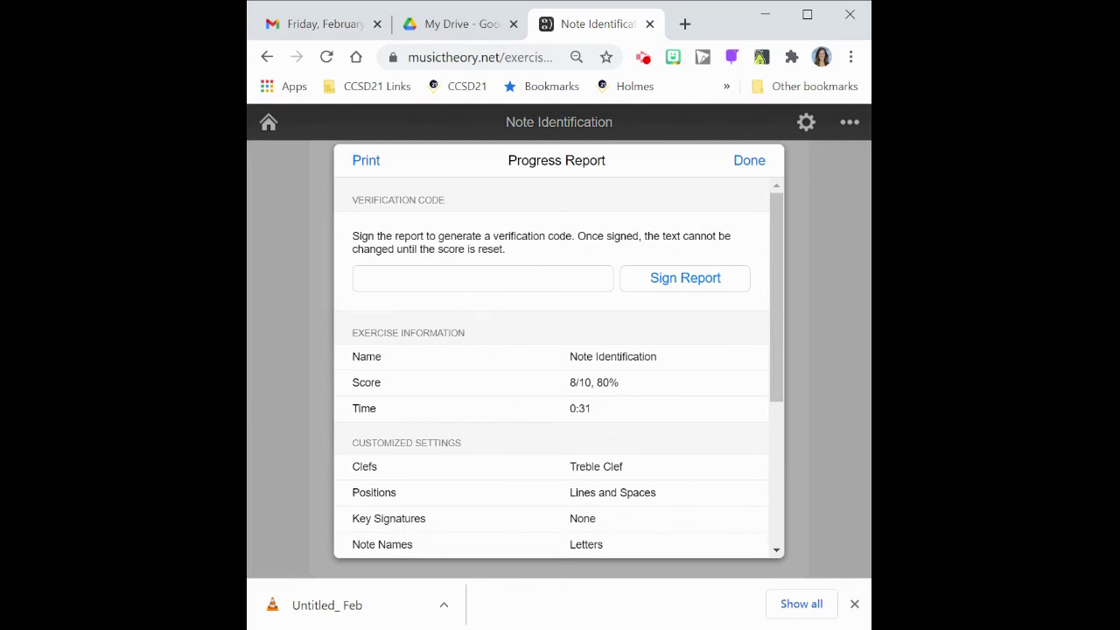
left_click(429, 279)
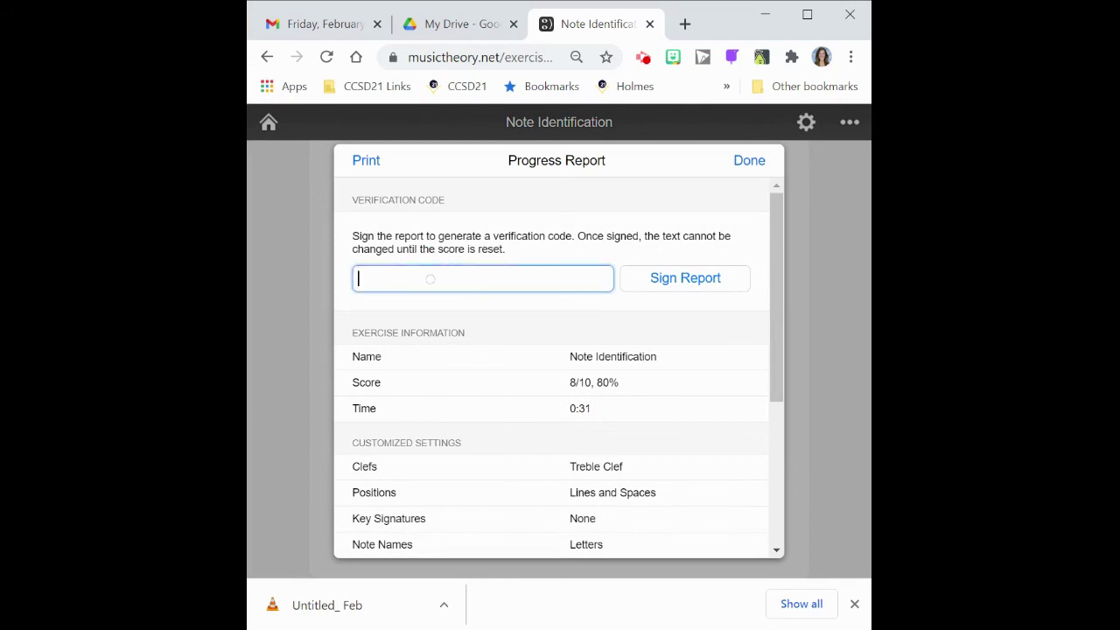
type("Mrs. Flowers")
left_click(671, 282)
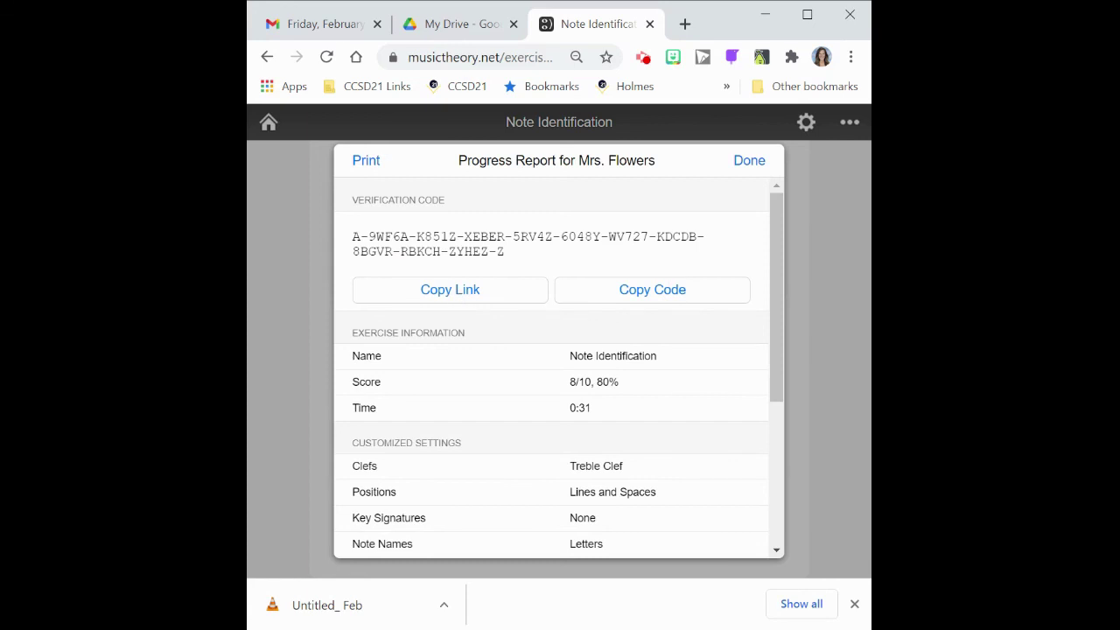
left_click(454, 291)
left_click(747, 162)
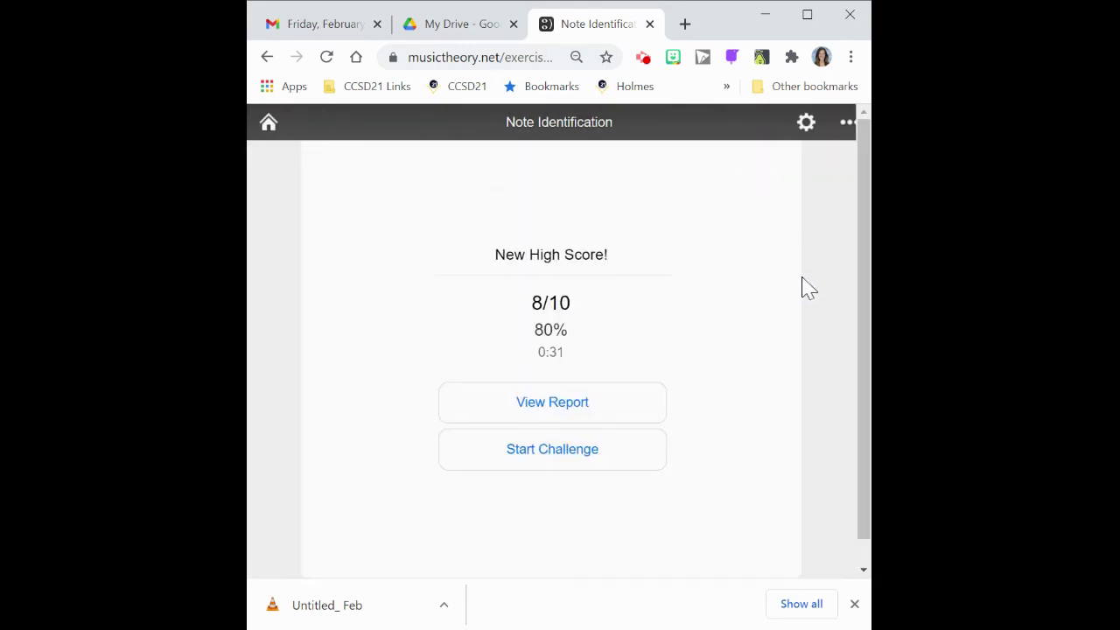